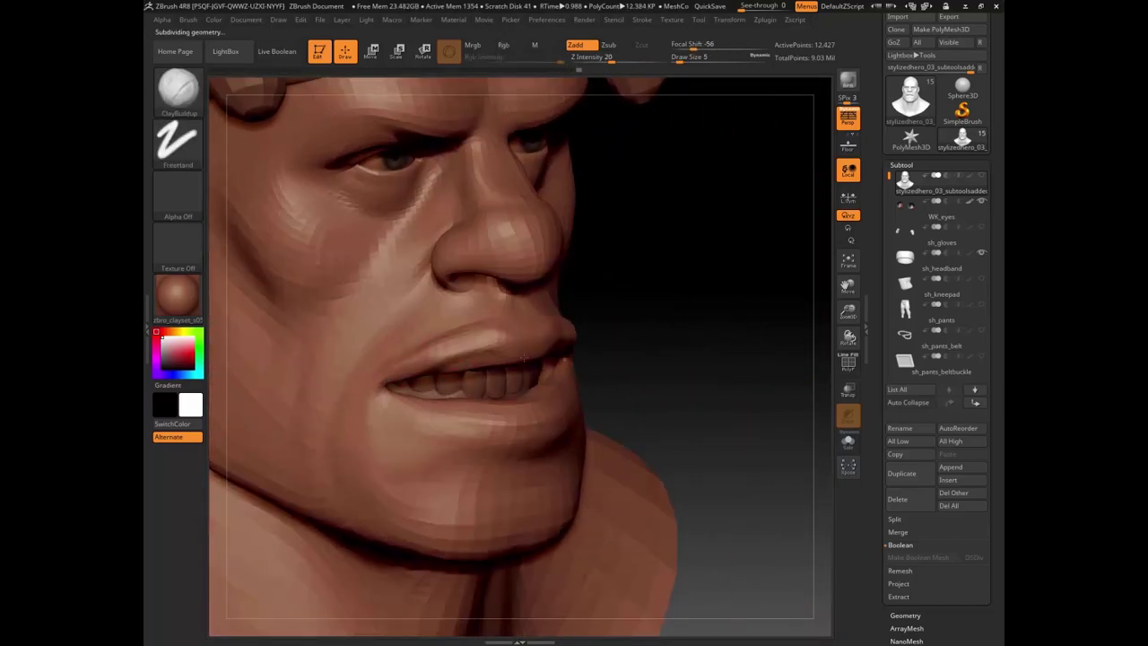
# Step: Orbit the blocky head to a front view and subdivide it with Ctrl+D to smooth it
pyautogui.moveTo(789, 325); pyautogui.dragTo(710, 327)
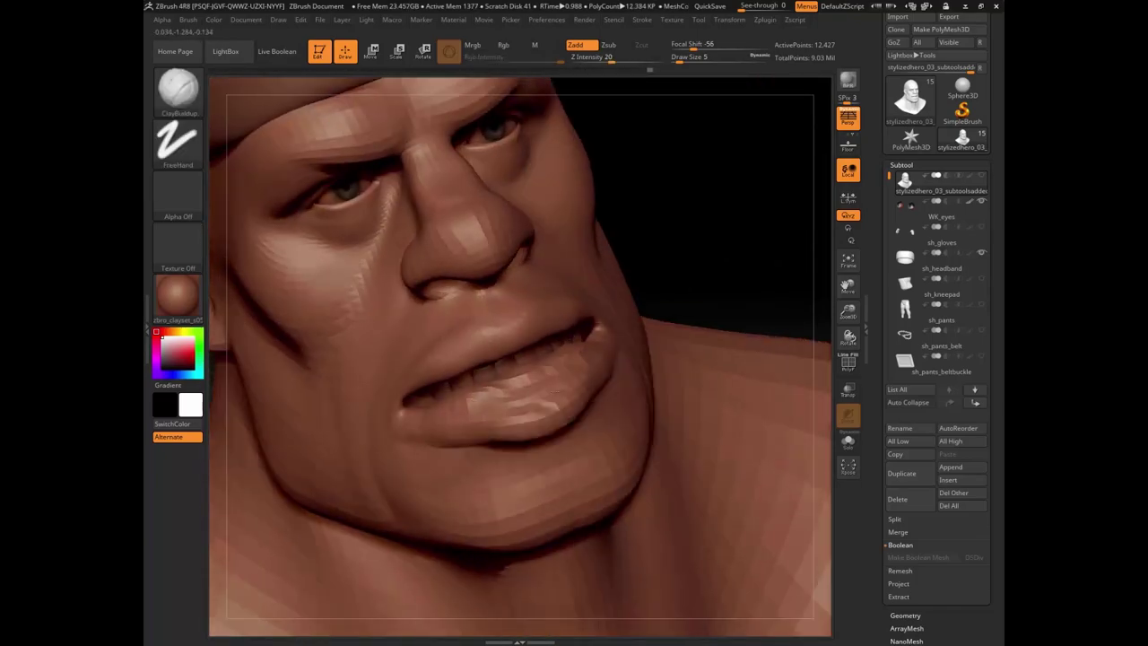
pyautogui.press('shift')
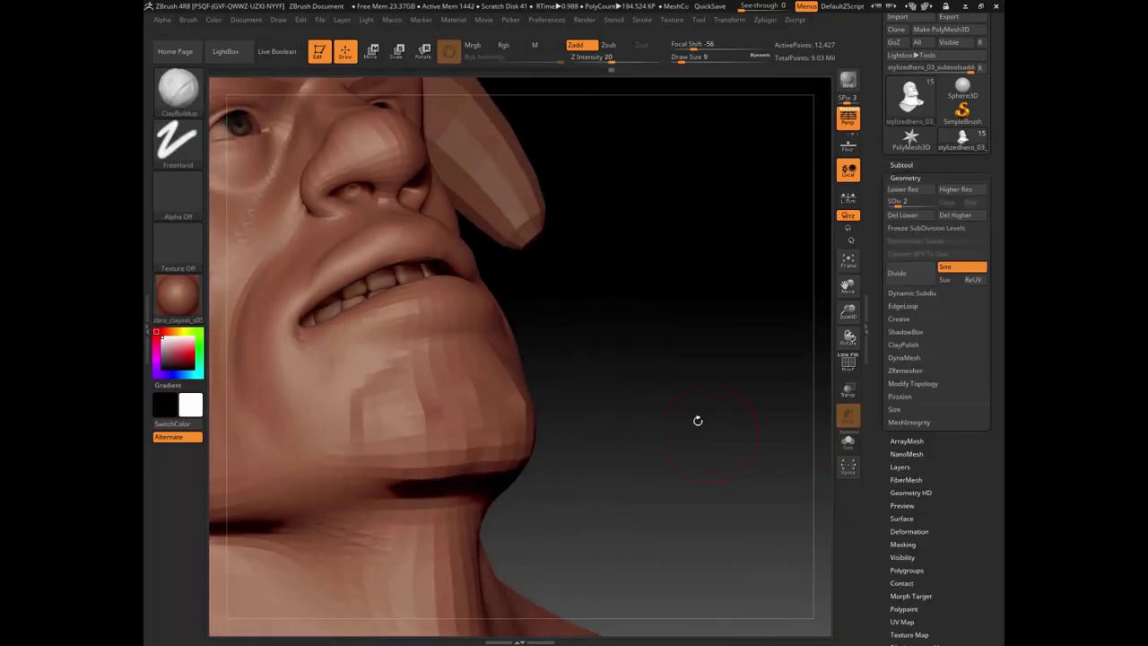
pyautogui.moveTo(688, 412); pyautogui.dragTo(556, 362)
pyautogui.hotkey('ctrl', 'd')
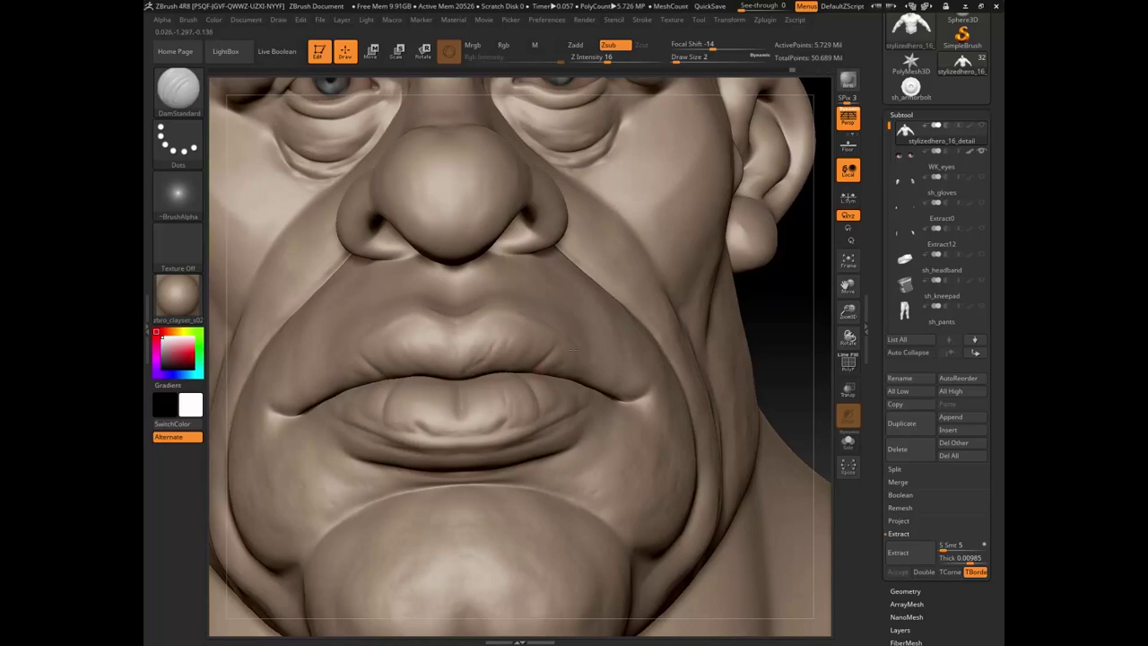
# Step: Orbit to a frontal close-up of the eye and switch to the TrimDynamic brush
pyautogui.moveTo(807, 323)
pyautogui.mouseDown()
pyautogui.moveTo(639, 377)
pyautogui.moveTo(511, 352)
pyautogui.mouseUp()
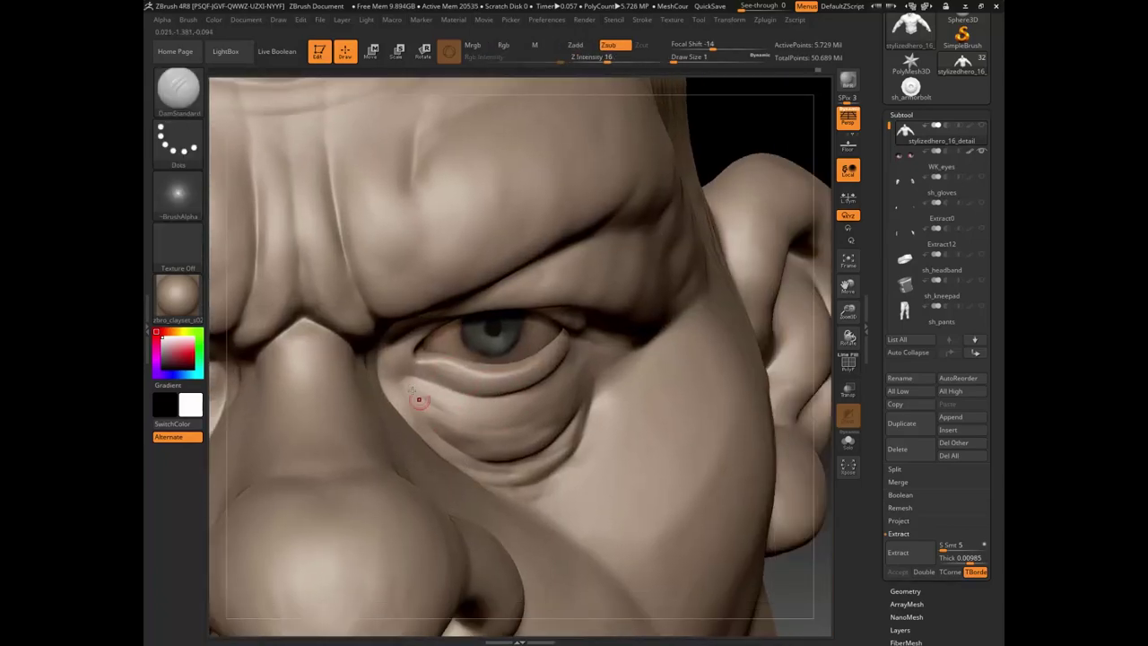
pyautogui.moveTo(419, 400); pyautogui.dragTo(487, 461)
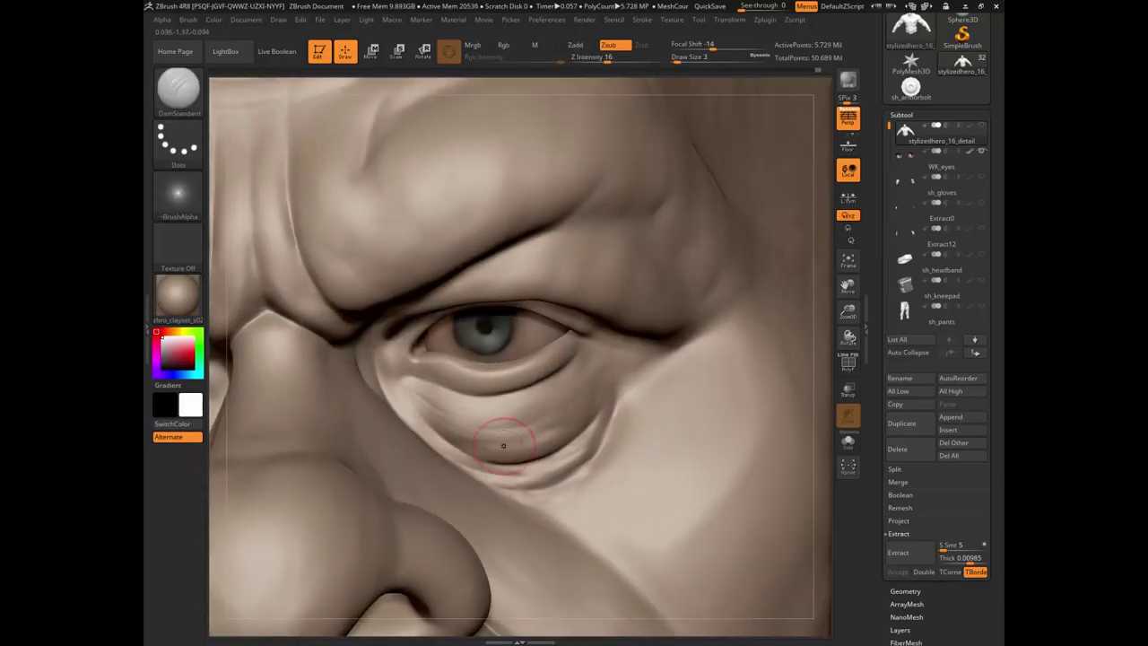
pyautogui.press('b')
pyautogui.press('t')
pyautogui.press('d')
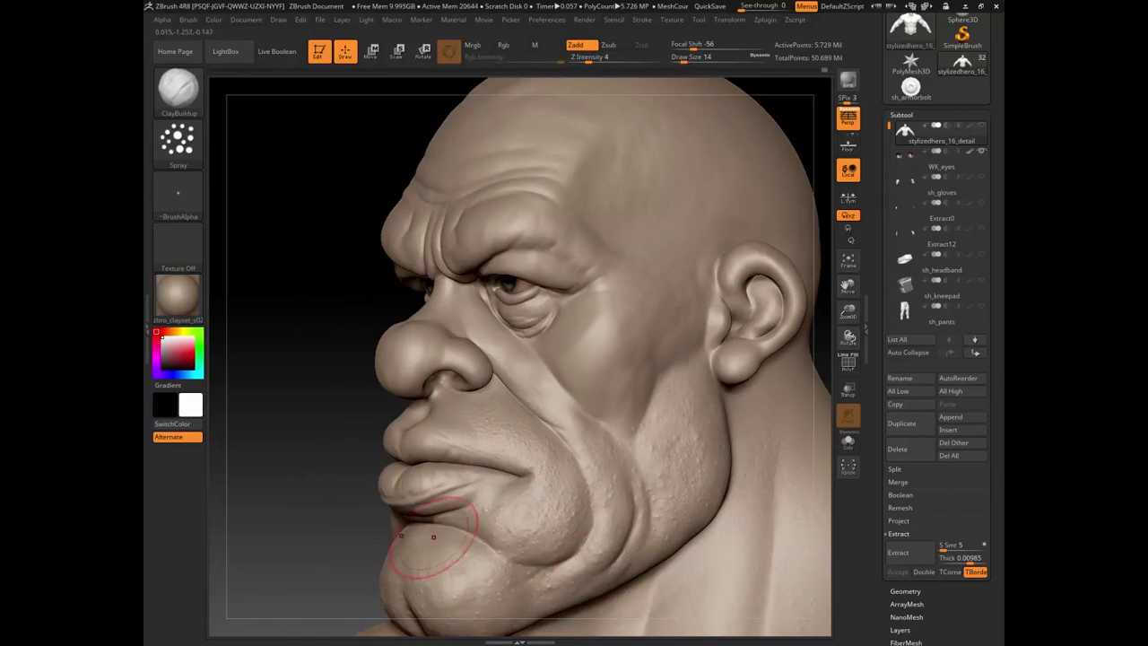
# Step: Inspect the nose, eye and forehead, then switch to the DamStandard crease brush
pyautogui.moveTo(433, 536); pyautogui.dragTo(592, 414)
pyautogui.moveTo(412, 316); pyautogui.dragTo(388, 413)
pyautogui.moveTo(587, 410)
pyautogui.mouseDown()
pyautogui.moveTo(633, 261)
pyautogui.moveTo(619, 269)
pyautogui.moveTo(607, 245)
pyautogui.moveTo(745, 353)
pyautogui.moveTo(704, 385)
pyautogui.moveTo(440, 345)
pyautogui.mouseUp()
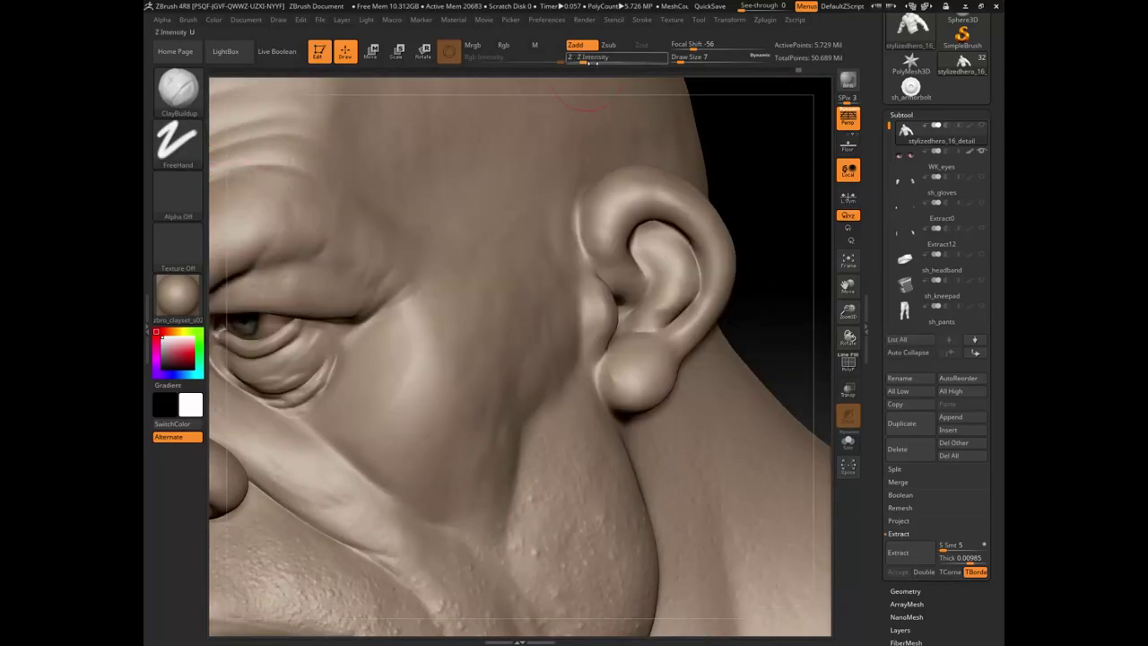
pyautogui.moveTo(446, 533); pyautogui.dragTo(488, 469)
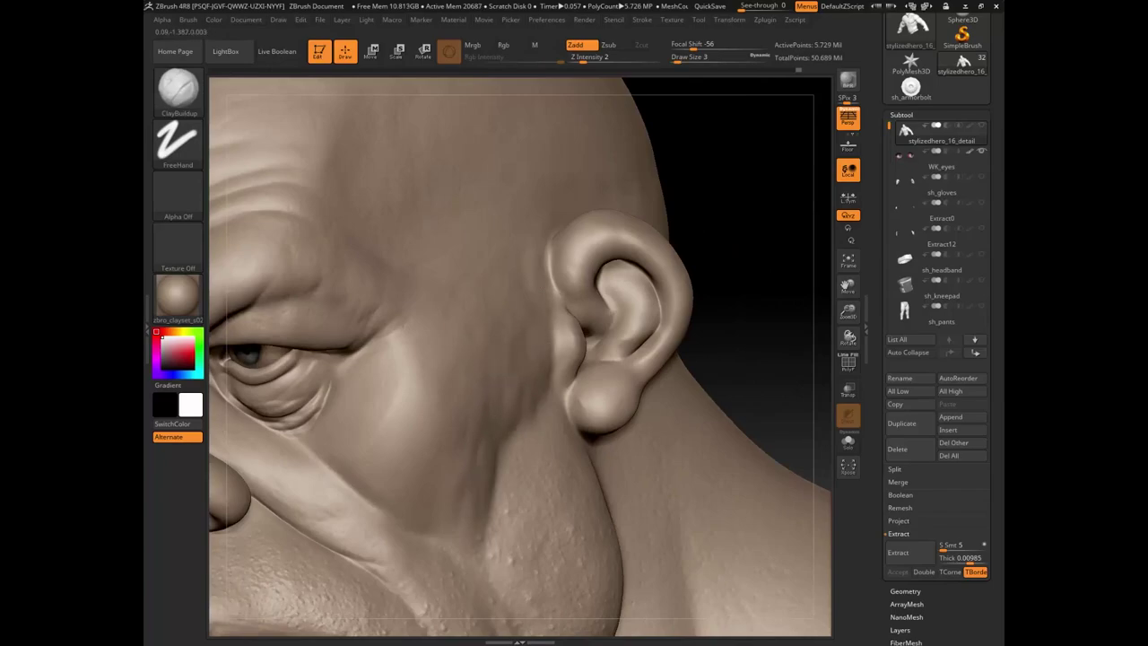
pyautogui.press('f')
pyautogui.moveTo(687, 290)
pyautogui.mouseDown()
pyautogui.moveTo(676, 328)
pyautogui.moveTo(354, 386)
pyautogui.mouseUp()
pyautogui.moveTo(823, 355); pyautogui.dragTo(449, 320)
pyautogui.press('b')
pyautogui.press('d')
pyautogui.press('s')
# Step: Set up the ClayBuildup brush with a Spray stroke and Alpha 80 for skin pores
pyautogui.moveTo(811, 340)
pyautogui.mouseDown()
pyautogui.moveTo(799, 267)
pyautogui.moveTo(682, 358)
pyautogui.mouseUp()
pyautogui.press('f')
pyautogui.keyDown('alt'); pyautogui.moveTo(741, 164); pyautogui.dragTo(565, 468); pyautogui.keyUp('alt')
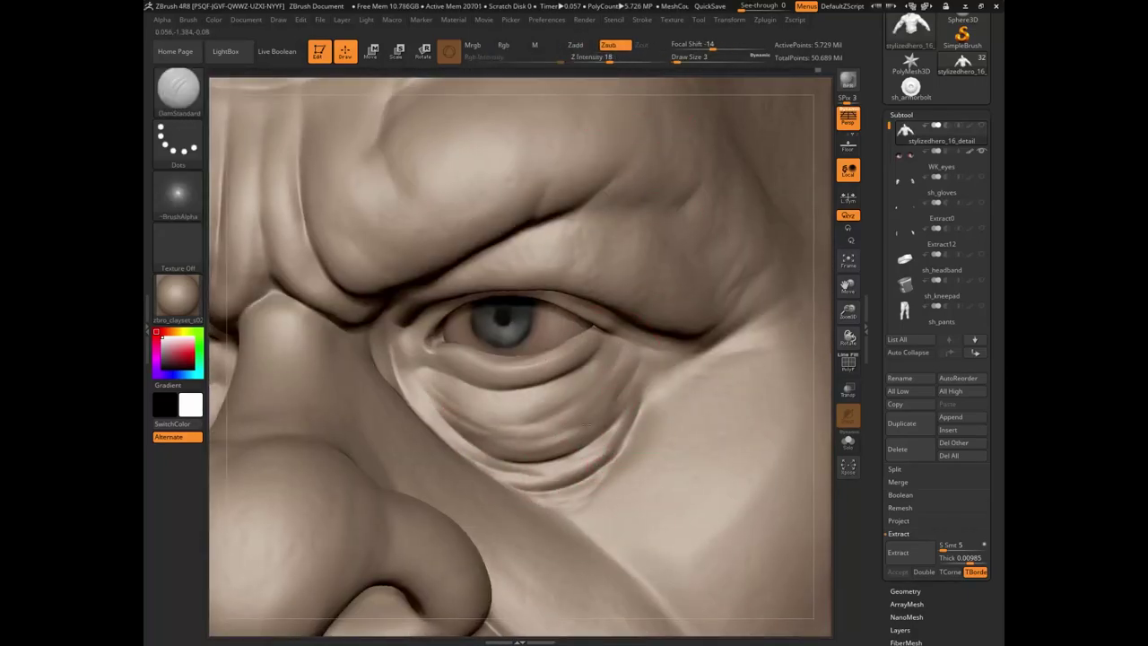
pyautogui.press('f')
pyautogui.press('b')
pyautogui.press('c')
# Step: Refine creases with TrimDynamic at strength 43, then switch to the Move brush for the nose
pyautogui.press('b')
pyautogui.moveTo(678, 367); pyautogui.dragTo(627, 224)
pyautogui.click(583, 56)
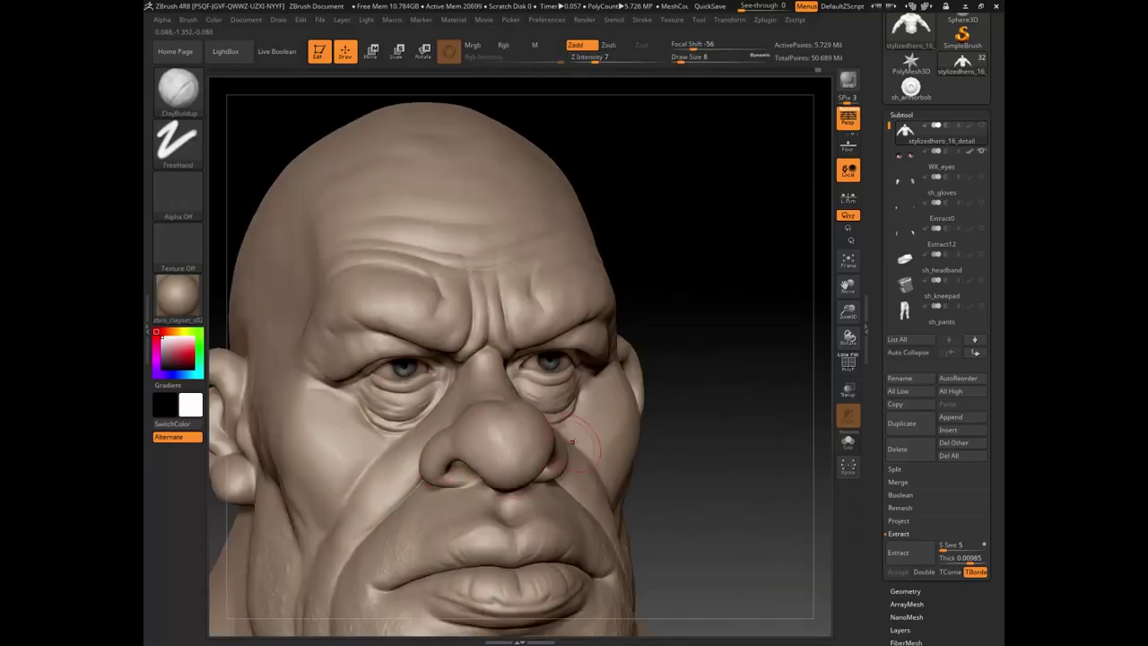
pyautogui.click(178, 139)
pyautogui.click(448, 148)
pyautogui.click(178, 193)
pyautogui.click(705, 341)
pyautogui.moveTo(717, 269); pyautogui.dragTo(582, 296)
pyautogui.moveTo(549, 466)
pyautogui.mouseDown()
pyautogui.moveTo(706, 291)
pyautogui.moveTo(554, 428)
pyautogui.mouseUp()
pyautogui.press('b')
pyautogui.press('t')
pyautogui.press('d')
pyautogui.press('b')
pyautogui.press('m')
pyautogui.press('v')
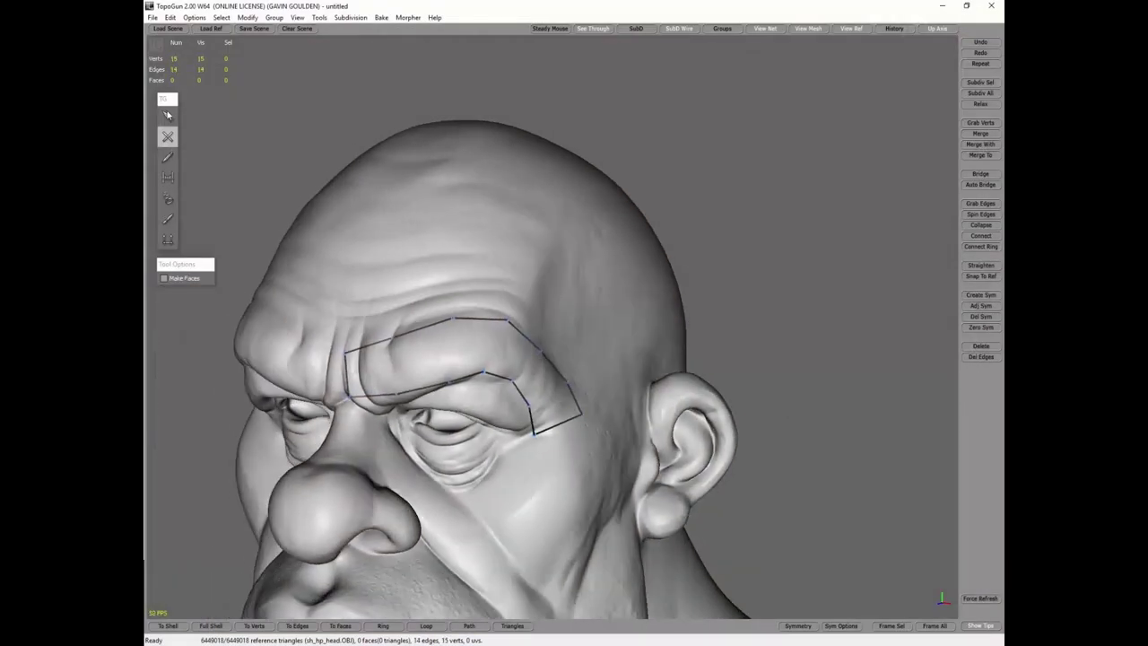
# Step: Fill the brow outline with quads using Auto Bridge
pyautogui.click(166, 117)
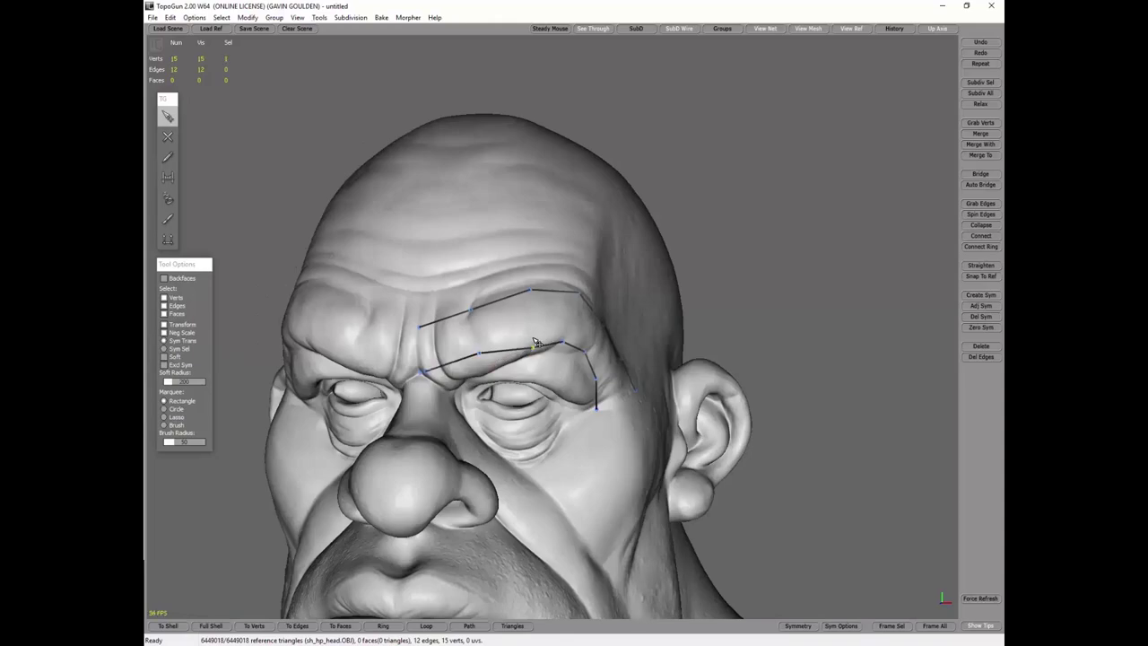
pyautogui.click(980, 185)
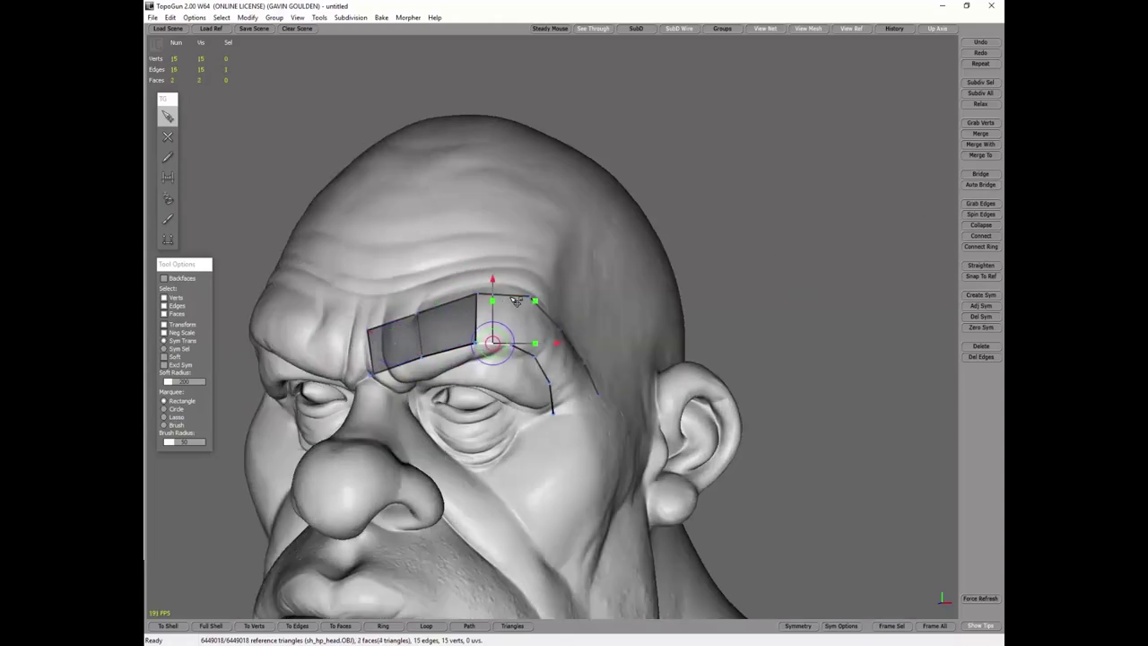
pyautogui.hotkey('shift', 'b')
pyautogui.click(985, 189)
pyautogui.scroll(3, 761, 353)
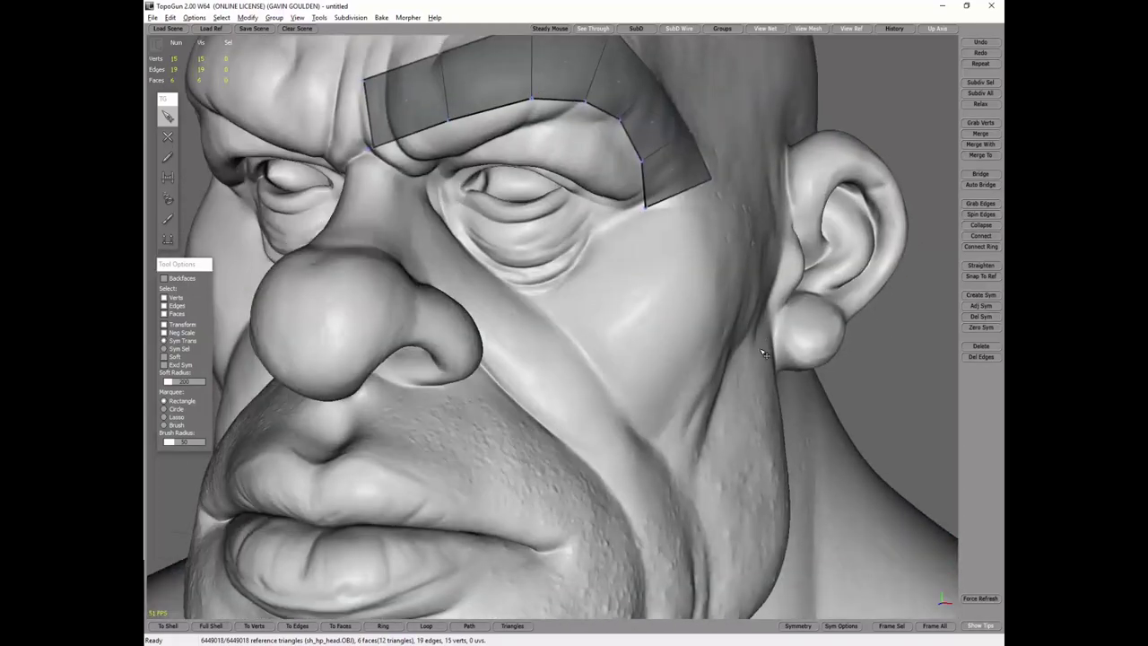
pyautogui.keyDown('alt'); pyautogui.moveTo(761, 354); pyautogui.dragTo(682, 303); pyautogui.keyUp('alt')
# Step: Extrude the brow strip down the cheek and pull its end toward the nose bridge
pyautogui.press('t')
pyautogui.scroll(2, 687, 272)
pyautogui.press('s')
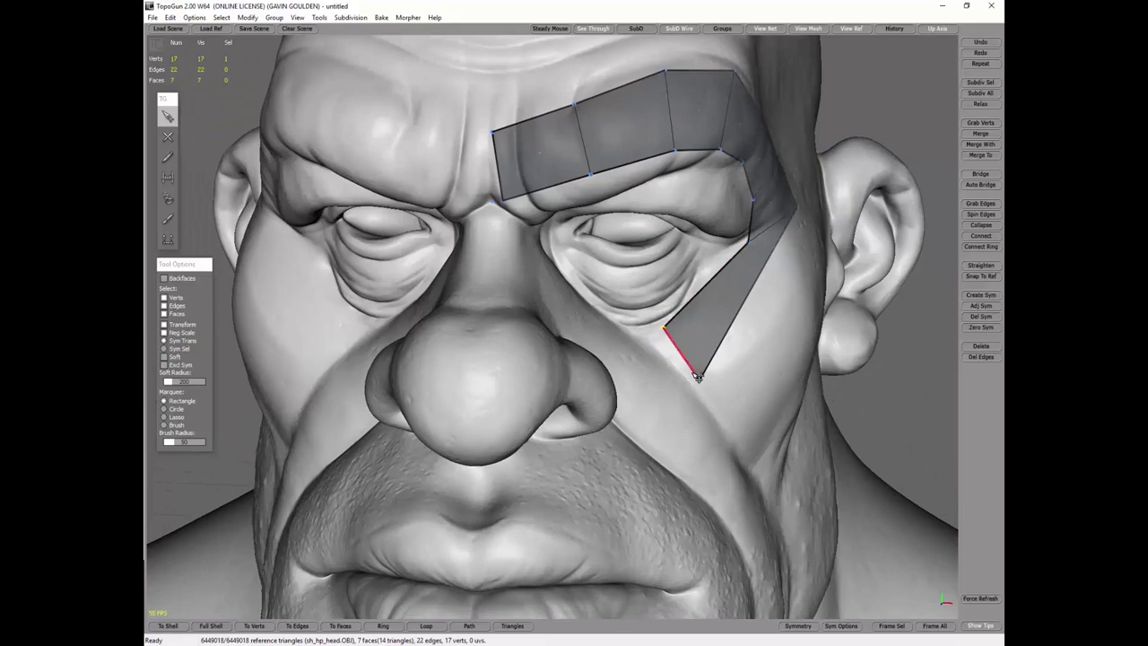
pyautogui.keyDown('alt'); pyautogui.moveTo(703, 379); pyautogui.dragTo(475, 345); pyautogui.keyUp('alt')
pyautogui.keyDown('shift'); pyautogui.moveTo(341, 268); pyautogui.dragTo(466, 270); pyautogui.keyUp('shift')
pyautogui.press('t')
pyautogui.press('s')
pyautogui.click(538, 260)
pyautogui.keyDown('alt'); pyautogui.moveTo(538, 260); pyautogui.dragTo(628, 331); pyautogui.keyUp('alt')
# Step: Extrude more faces around the eye up to the upper eyelid
pyautogui.scroll(5, 628, 332)
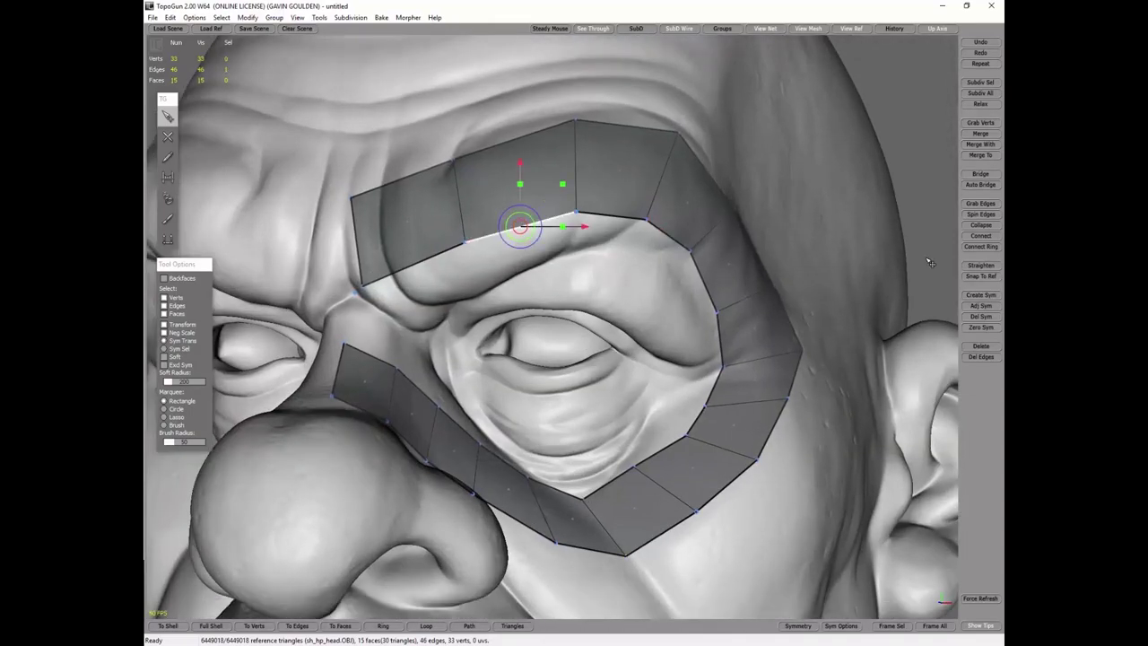
pyautogui.press('t')
pyautogui.keyDown('shift'); pyautogui.moveTo(529, 229); pyautogui.dragTo(538, 304); pyautogui.keyUp('shift')
pyautogui.press('s')
pyautogui.scroll(4, 542, 287)
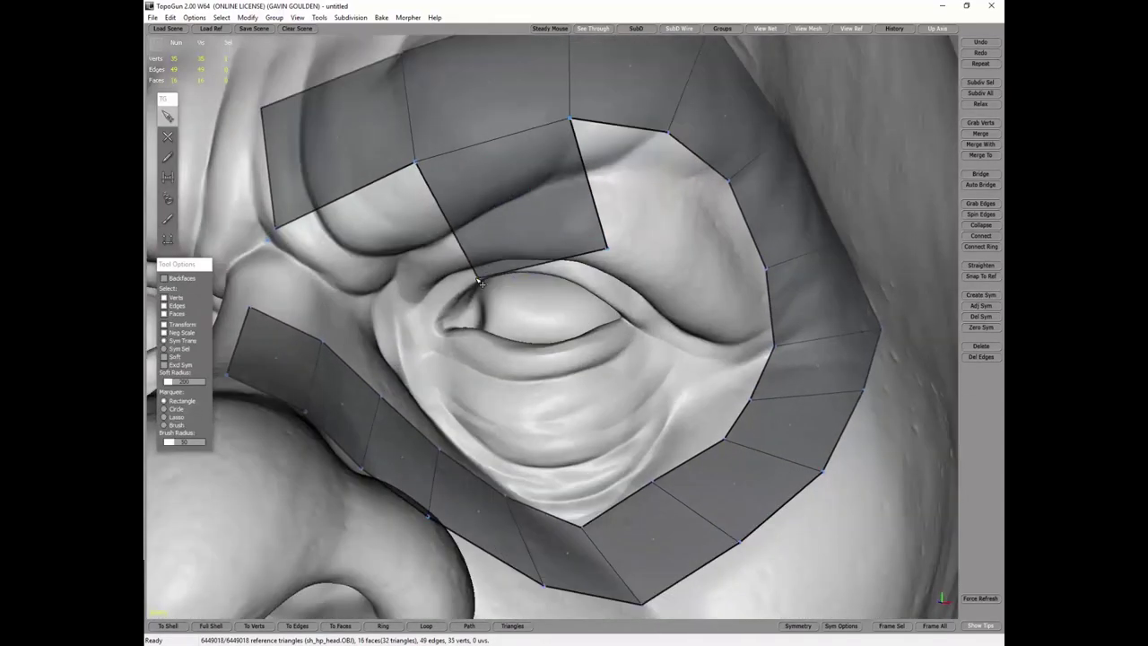
pyautogui.keyDown('shift'); pyautogui.moveTo(587, 183); pyautogui.dragTo(556, 193); pyautogui.keyUp('shift')
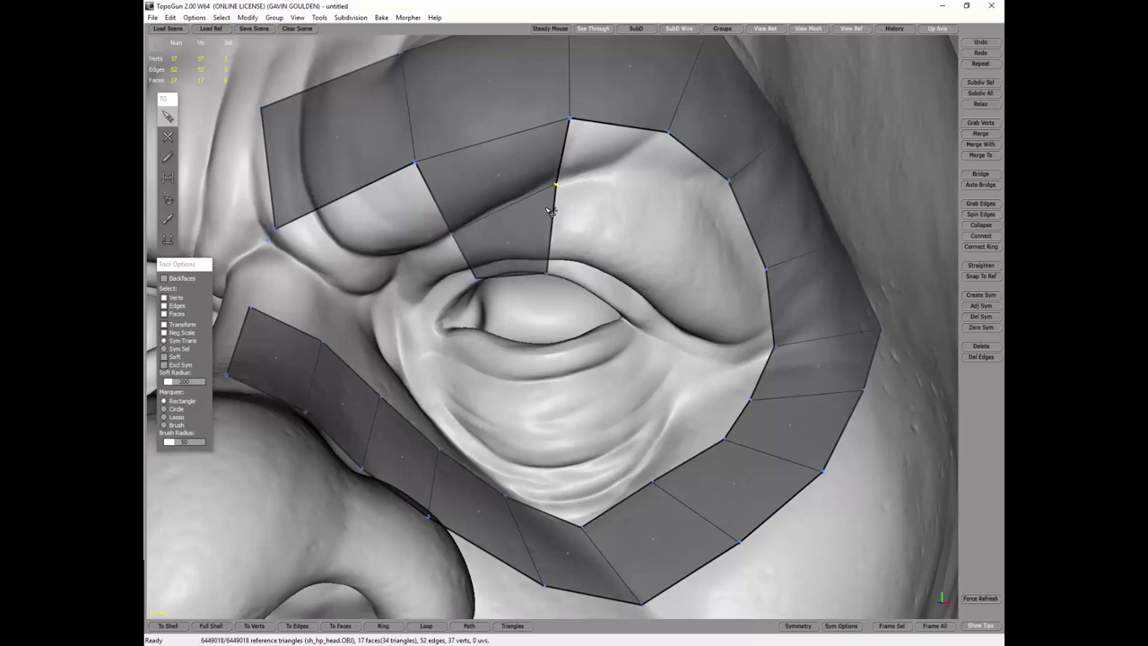
pyautogui.keyDown('alt'); pyautogui.moveTo(673, 260); pyautogui.dragTo(619, 260); pyautogui.keyUp('alt')
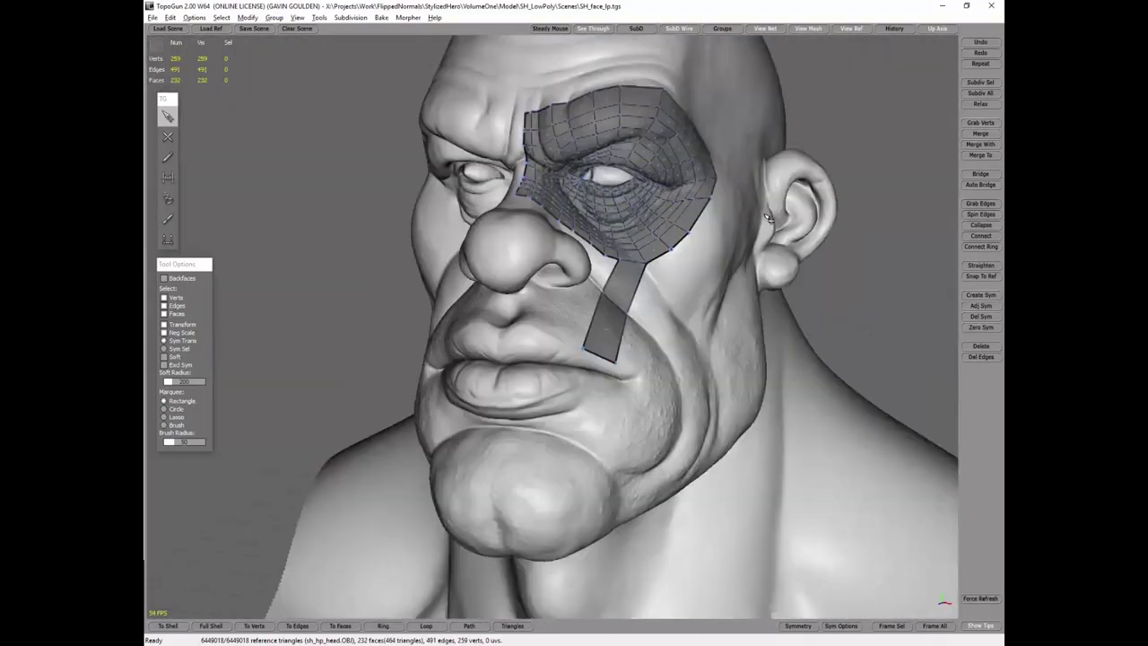
# Step: Extrude new faces from the strip toward the nose and along the lower lip
pyautogui.scroll(3, 650, 307)
pyautogui.click(647, 302)
pyautogui.keyDown('alt'); pyautogui.moveTo(650, 308); pyautogui.dragTo(628, 323); pyautogui.keyUp('alt')
pyautogui.scroll(2, 602, 384)
pyautogui.keyDown('shift'); pyautogui.moveTo(602, 384); pyautogui.dragTo(448, 311); pyautogui.keyUp('shift')
pyautogui.click(436, 269)
pyautogui.keyDown('shift'); pyautogui.moveTo(616, 375); pyautogui.dragTo(654, 431); pyautogui.keyUp('shift')
pyautogui.moveTo(647, 473)
pyautogui.keyDown('alt'); pyautogui.mouseDown()
pyautogui.moveTo(663, 485)
pyautogui.moveTo(630, 487)
pyautogui.mouseUp(); pyautogui.keyUp('alt')
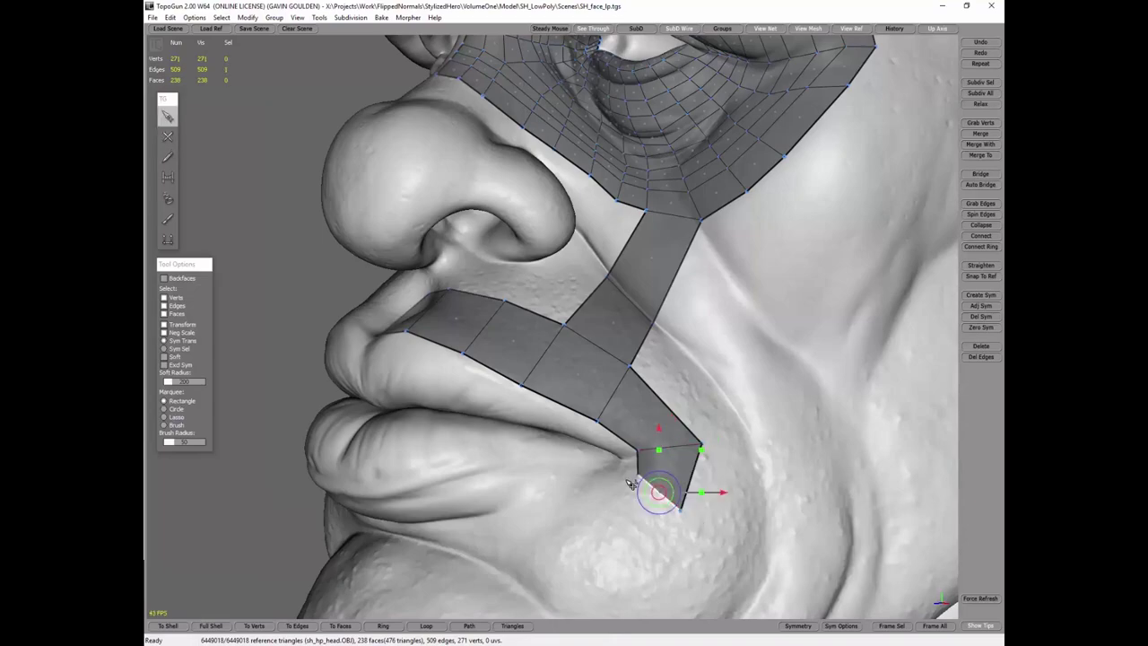
pyautogui.keyDown('alt'); pyautogui.moveTo(683, 514); pyautogui.dragTo(538, 334); pyautogui.keyUp('alt')
# Step: Cut several edges across the lower-lip strip to divide its long faces
pyautogui.click(619, 330)
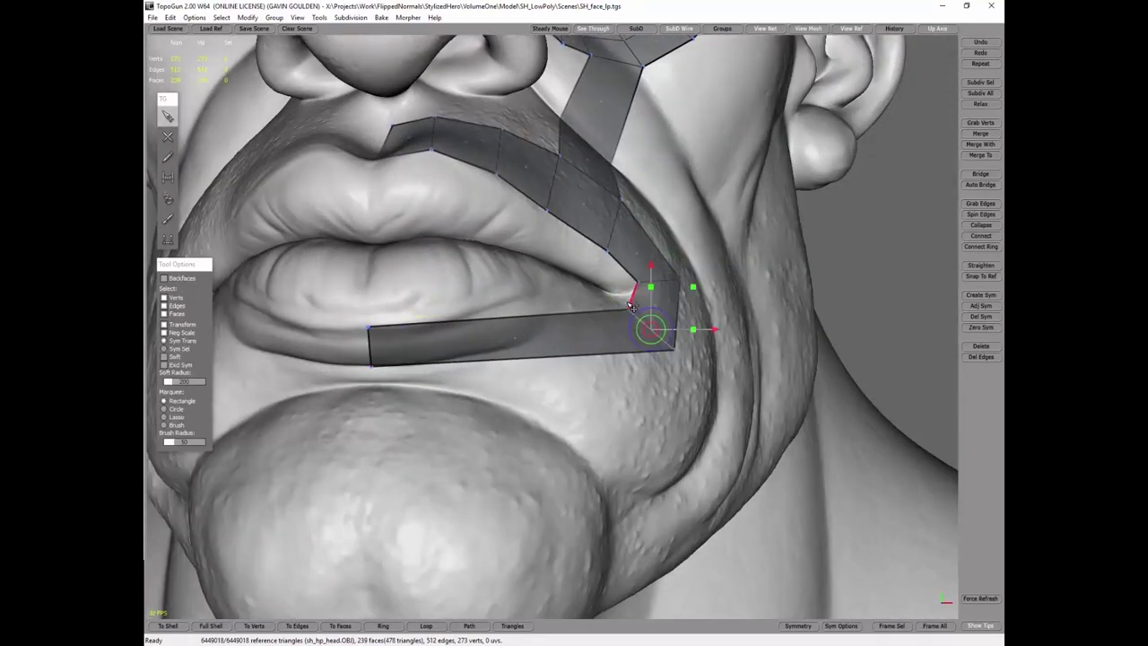
pyautogui.click(981, 247)
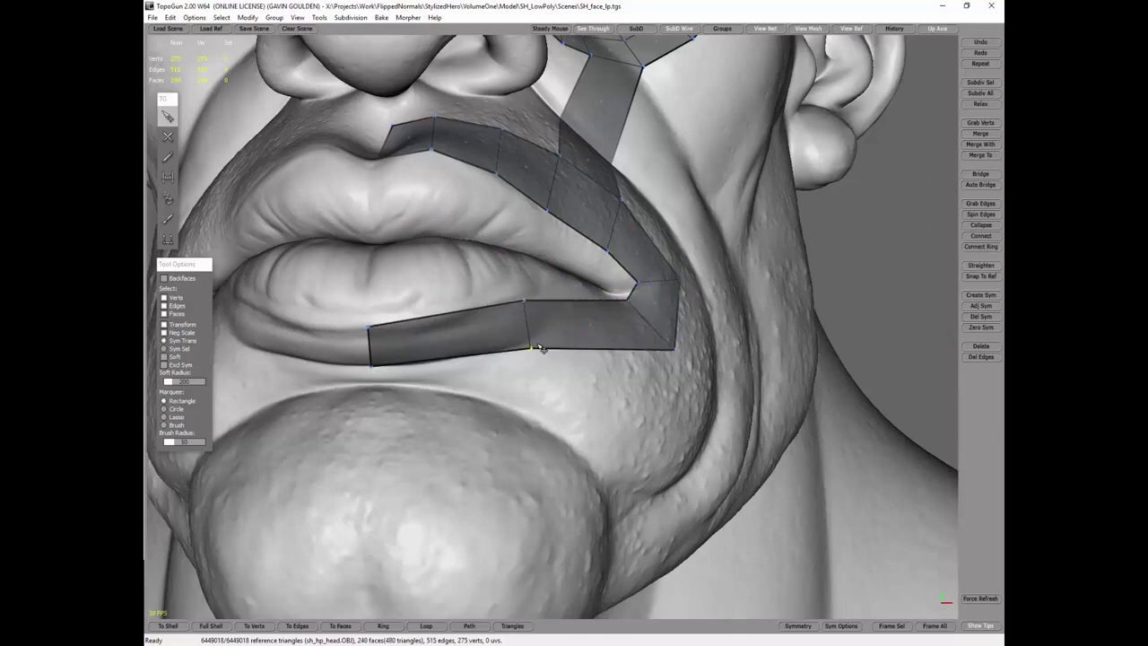
pyautogui.click(616, 346)
pyautogui.keyDown('alt'); pyautogui.moveTo(616, 347); pyautogui.dragTo(656, 360); pyautogui.keyUp('alt')
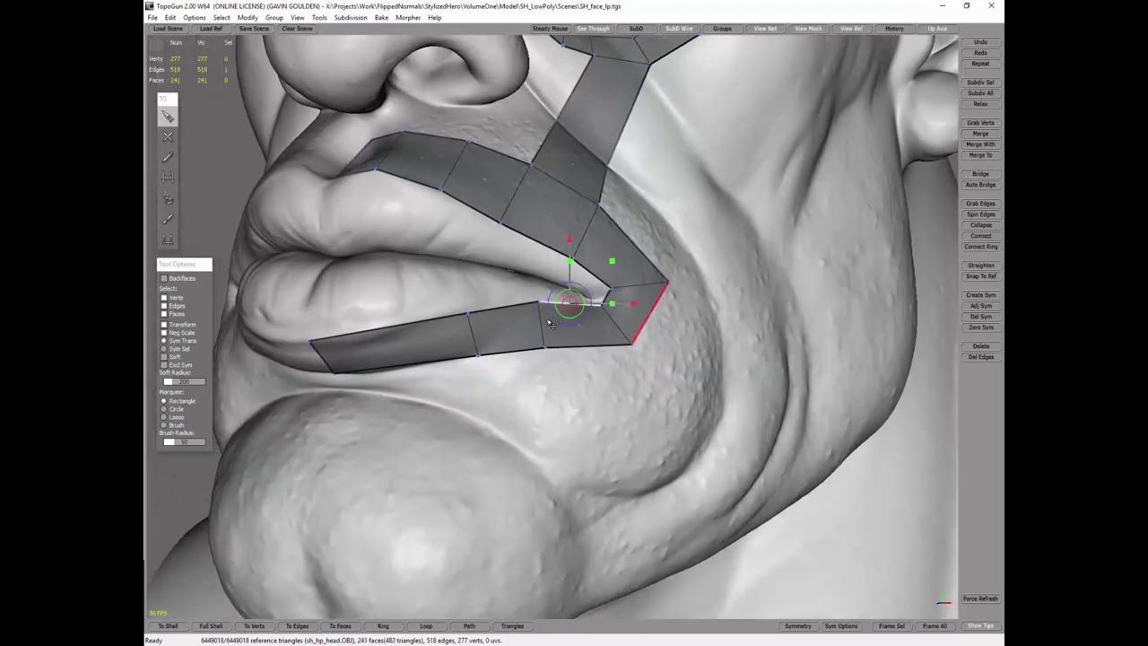
pyautogui.click(399, 327)
pyautogui.click(350, 333)
pyautogui.click(430, 321)
pyautogui.click(569, 303)
pyautogui.click(505, 309)
# Step: Split the cheek strip with new edges and snap its vertices onto the sculpt
pyautogui.keyDown('alt'); pyautogui.moveTo(610, 175); pyautogui.dragTo(561, 307); pyautogui.keyUp('alt')
pyautogui.click(619, 262)
pyautogui.click(563, 369)
pyautogui.click(587, 464)
pyautogui.click(981, 275)
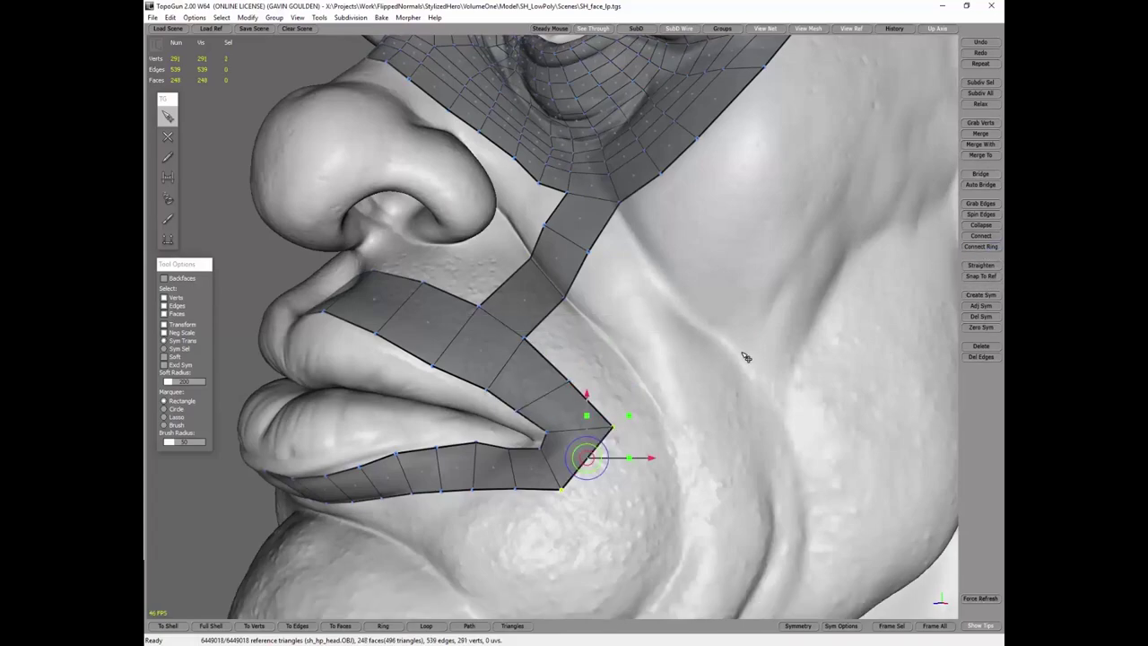
# Step: Add an edge ring through the lip-corner vertex with Connect Ring
pyautogui.keyDown('alt'); pyautogui.moveTo(628, 426); pyautogui.dragTo(573, 429); pyautogui.keyUp('alt')
pyautogui.click(546, 432)
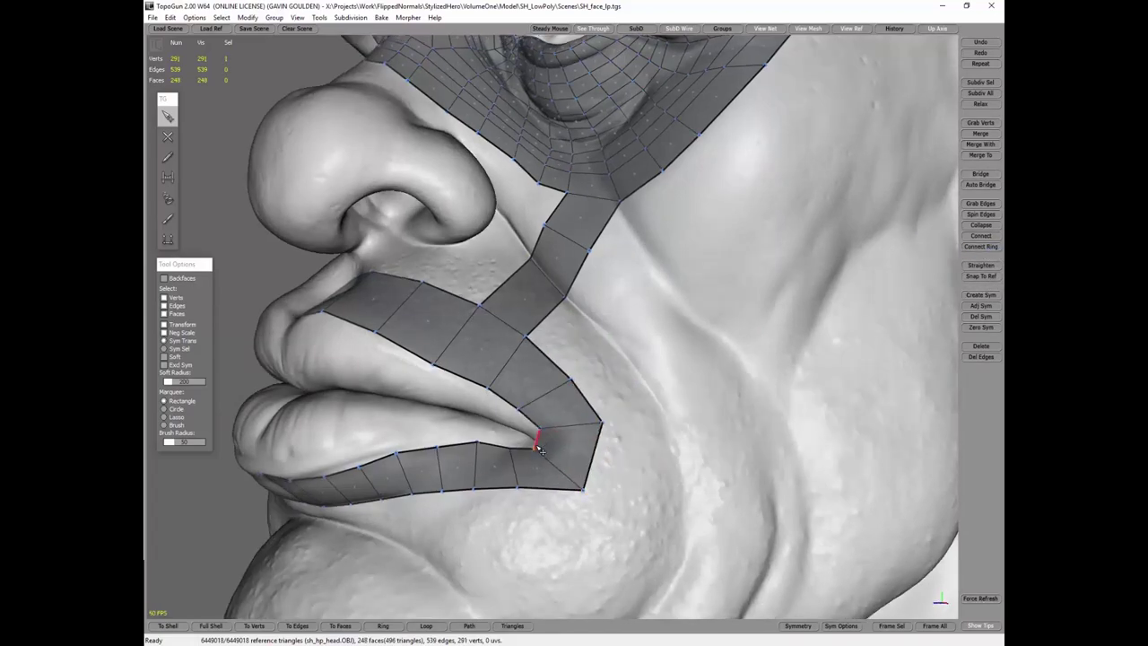
pyautogui.click(980, 246)
pyautogui.scroll(-5, 585, 454)
pyautogui.scroll(3, 437, 410)
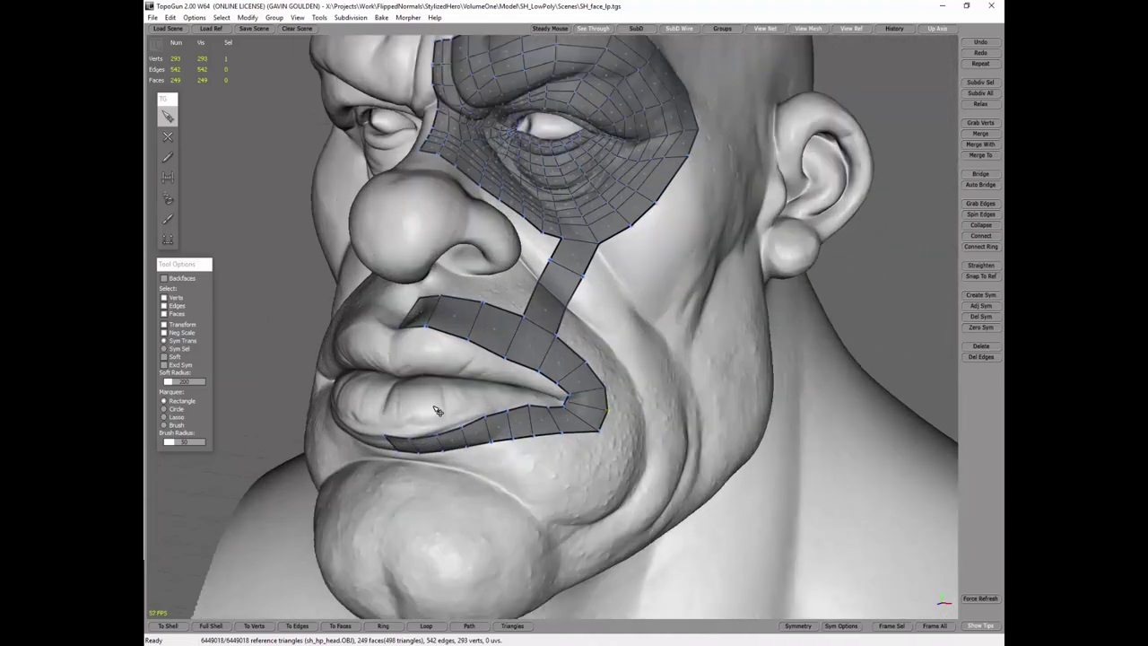
# Step: Extrude and bridge quads at the lip corner, deleting the two misplaced ones
pyautogui.keyDown('shift'); pyautogui.moveTo(396, 436); pyautogui.dragTo(386, 404); pyautogui.keyUp('shift')
pyautogui.keyDown('alt'); pyautogui.moveTo(448, 386); pyautogui.dragTo(485, 377); pyautogui.keyUp('alt')
pyautogui.keyDown('alt'); pyautogui.moveTo(389, 379); pyautogui.dragTo(475, 384); pyautogui.keyUp('alt')
pyautogui.click(980, 174)
pyautogui.keyDown('alt'); pyautogui.moveTo(798, 241); pyautogui.dragTo(503, 296); pyautogui.keyUp('alt')
pyautogui.keyDown('shift'); pyautogui.moveTo(421, 354); pyautogui.dragTo(395, 390); pyautogui.keyUp('shift')
pyautogui.scroll(3, 420, 395)
pyautogui.press('Delete')
# Step: Pull a fan of quads from the lip-corner edge and extend its upper row
pyautogui.click(590, 440)
pyautogui.keyDown('alt'); pyautogui.moveTo(590, 440); pyautogui.dragTo(710, 305); pyautogui.keyUp('alt')
pyautogui.scroll(3, 581, 408)
pyautogui.press('x')
pyautogui.press('s')
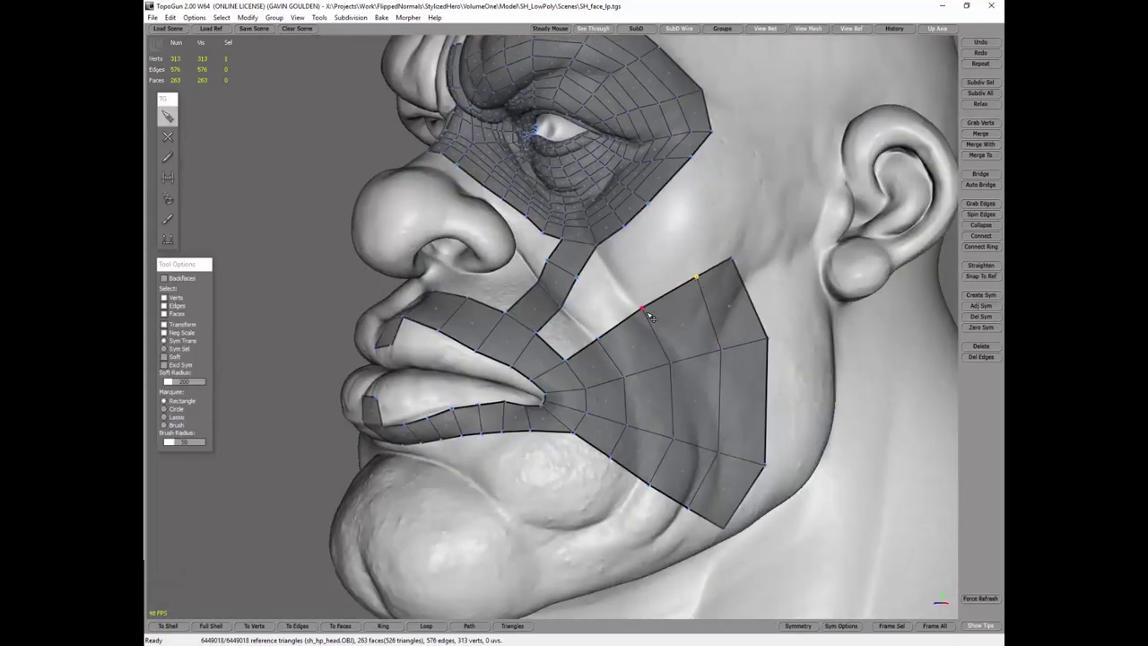
pyautogui.click(634, 428)
pyautogui.keyDown('alt'); pyautogui.moveTo(744, 404); pyautogui.dragTo(677, 421); pyautogui.keyUp('alt')
pyautogui.moveTo(667, 377); pyautogui.dragTo(659, 321)
# Step: Bridge the fan to the nose strip and add an edge ring across the cheek
pyautogui.click(980, 184)
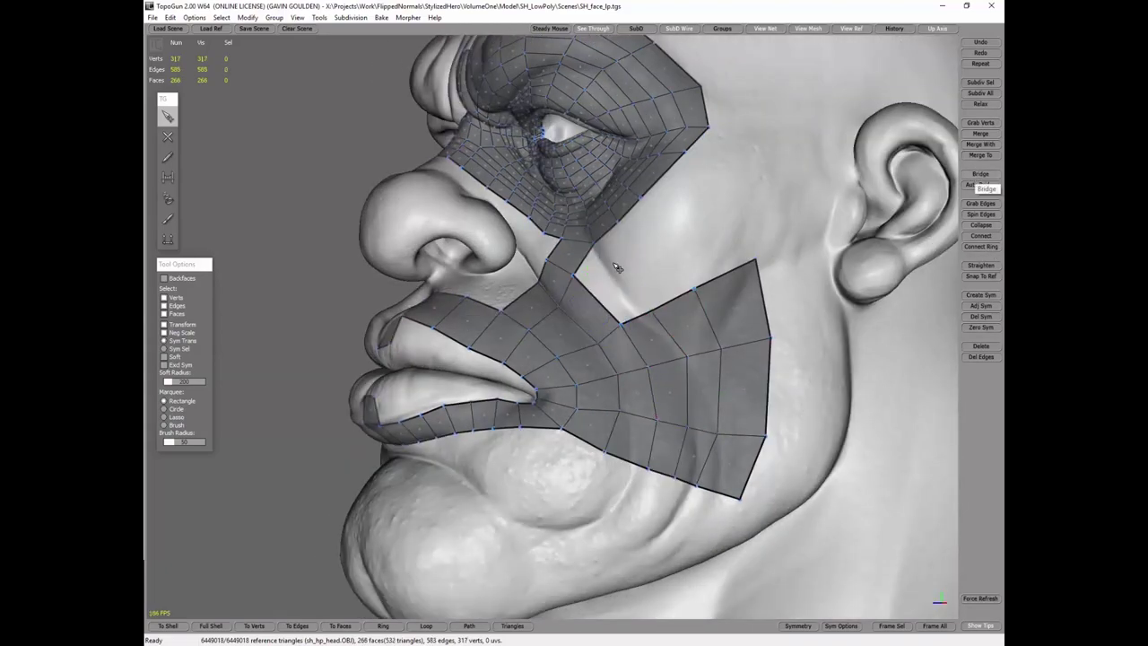
pyautogui.click(654, 259)
pyautogui.keyDown('alt'); pyautogui.moveTo(654, 258); pyautogui.dragTo(524, 359); pyautogui.keyUp('alt')
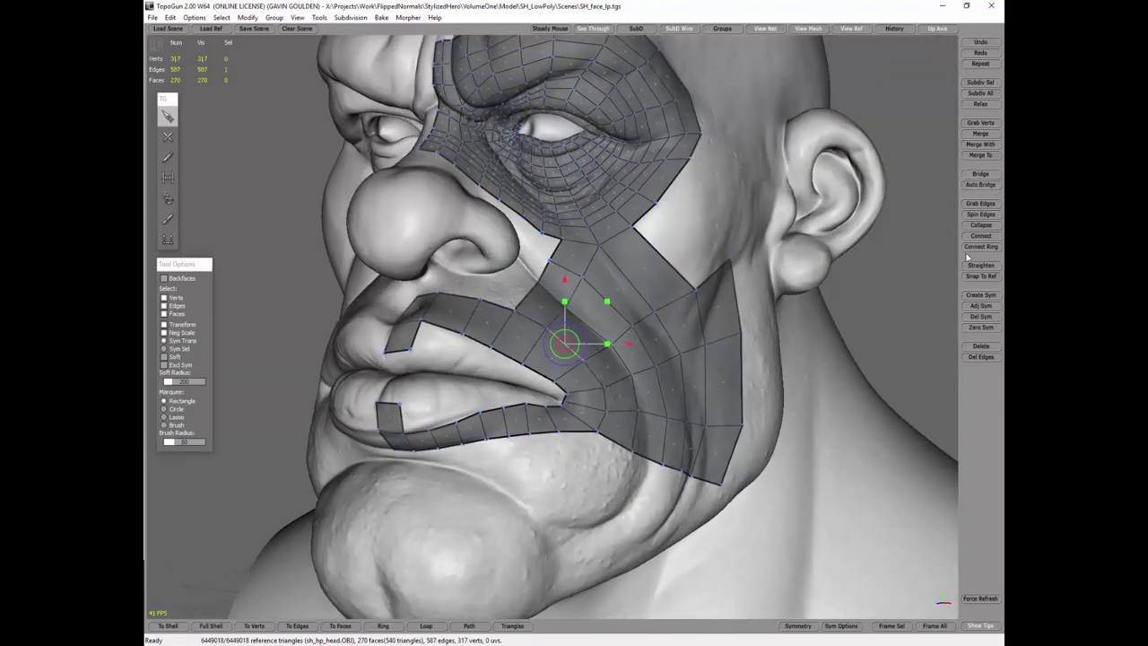
pyautogui.click(981, 247)
pyautogui.keyDown('alt'); pyautogui.moveTo(897, 287); pyautogui.dragTo(502, 441); pyautogui.keyUp('alt')
# Step: Pull the lower-lip edge down and extend new faces over the chin
pyautogui.click(466, 285)
pyautogui.click(166, 238)
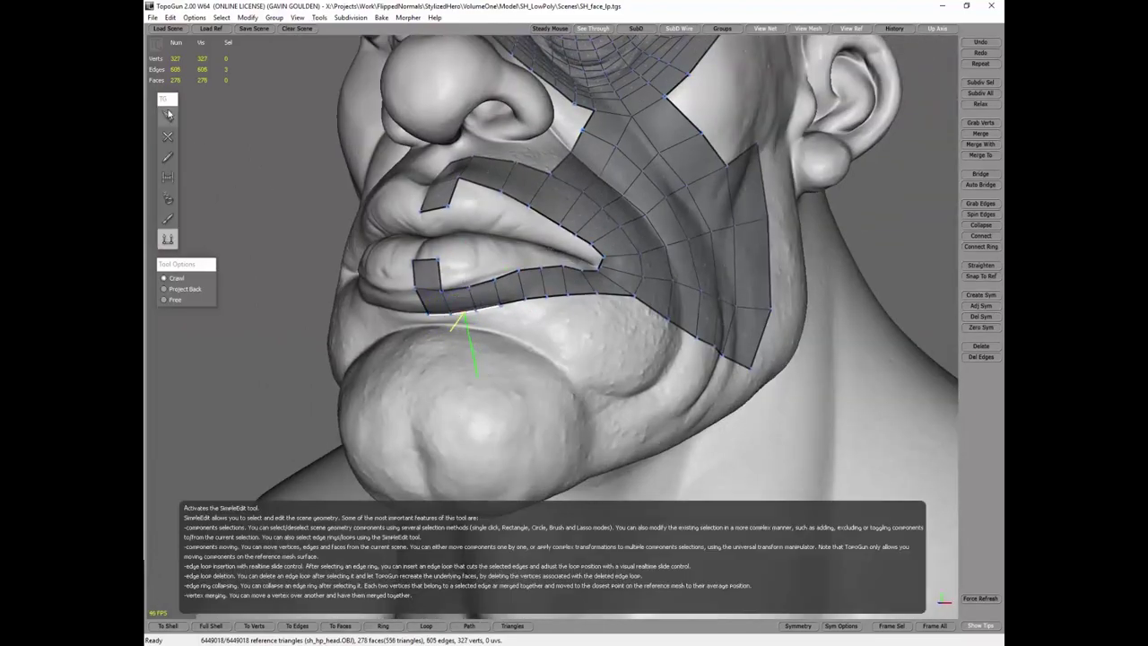
pyautogui.click(168, 115)
pyautogui.moveTo(466, 285); pyautogui.dragTo(468, 368)
pyautogui.keyDown('alt'); pyautogui.moveTo(468, 368); pyautogui.dragTo(479, 424); pyautogui.keyUp('alt')
pyautogui.keyDown('alt'); pyautogui.moveTo(557, 418); pyautogui.dragTo(440, 362); pyautogui.keyUp('alt')
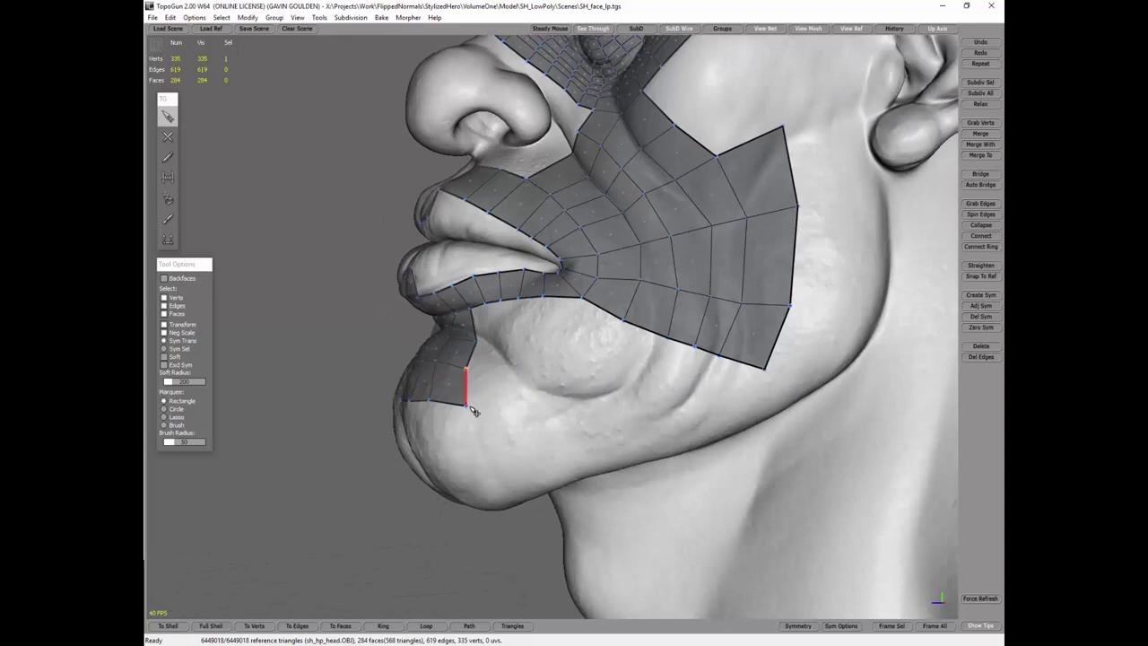
pyautogui.keyDown('alt'); pyautogui.moveTo(531, 403); pyautogui.dragTo(697, 375); pyautogui.keyUp('alt')
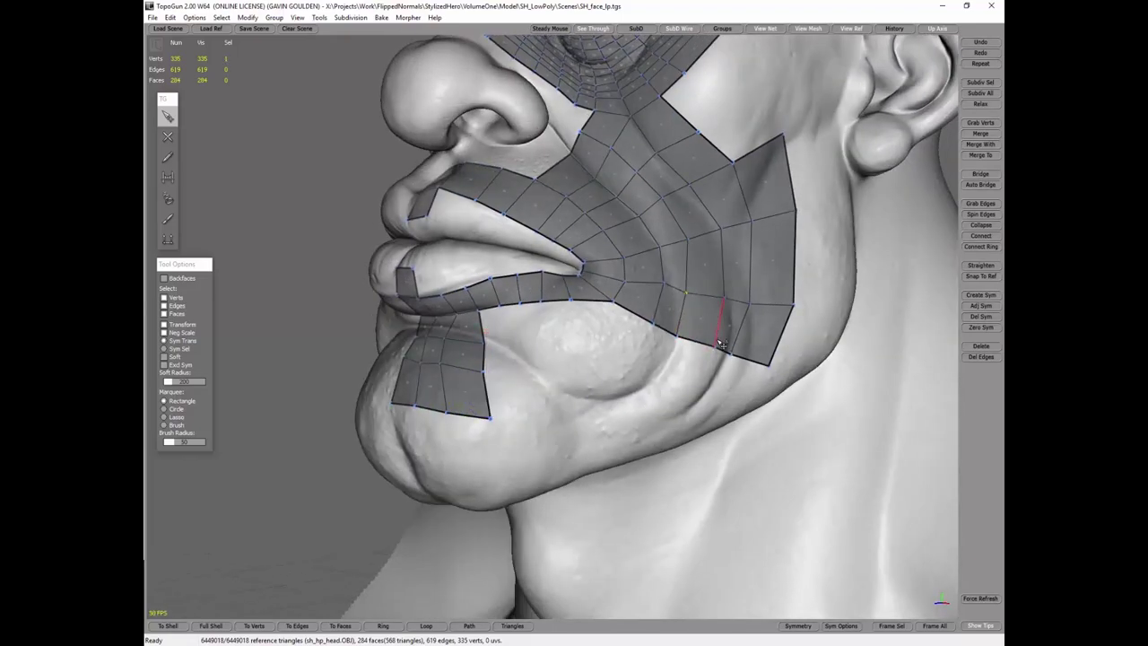
# Step: Extrude the chin border into three faces and fill the gap beside the jaw edge
pyautogui.keyDown('shift'); pyautogui.moveTo(441, 417); pyautogui.dragTo(543, 464); pyautogui.keyUp('shift')
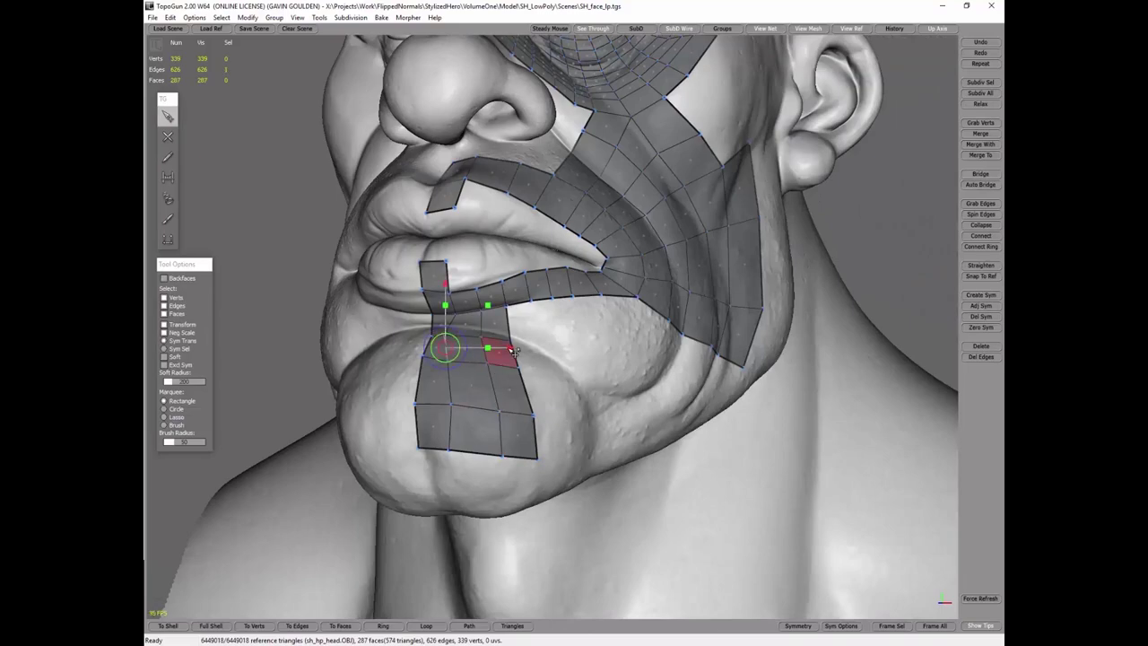
pyautogui.keyDown('alt'); pyautogui.moveTo(592, 457); pyautogui.dragTo(490, 374); pyautogui.keyUp('alt')
pyautogui.click(705, 353)
pyautogui.click(980, 173)
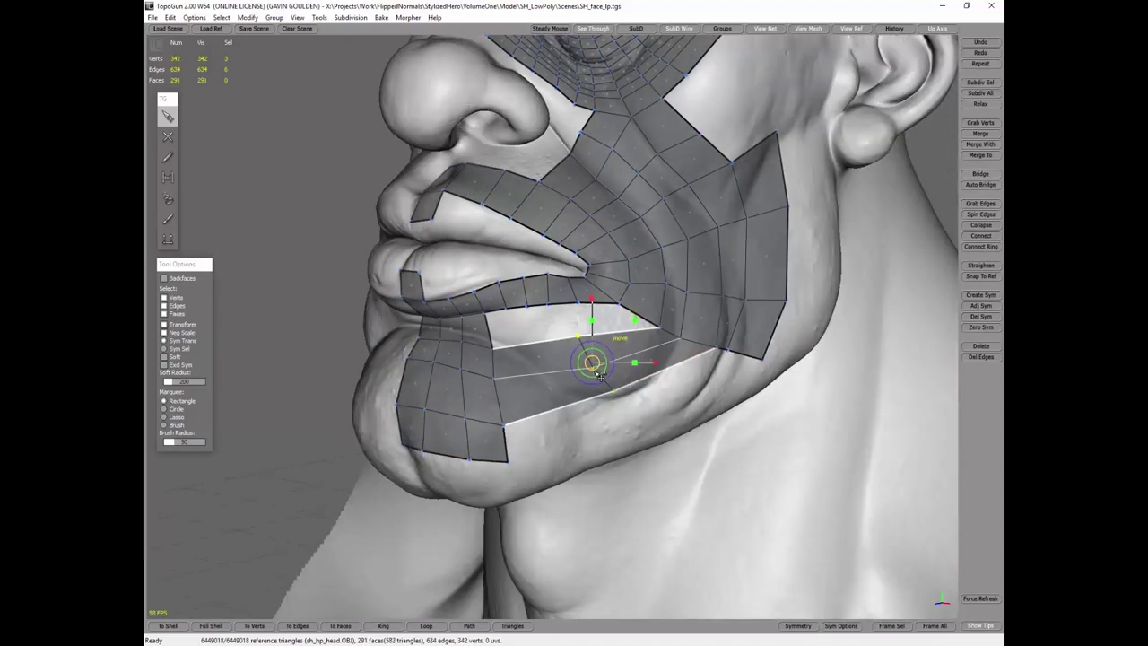
# Step: Extrude the jaw edges into faces reaching the lower-lip opening
pyautogui.keyDown('shift'); pyautogui.moveTo(610, 386); pyautogui.dragTo(642, 350); pyautogui.keyUp('shift')
pyautogui.moveTo(768, 349); pyautogui.dragTo(556, 328, button='middle')
pyautogui.keyDown('shift'); pyautogui.moveTo(556, 329); pyautogui.dragTo(557, 369); pyautogui.keyUp('shift')
pyautogui.keyDown('shift'); pyautogui.moveTo(520, 321); pyautogui.dragTo(525, 334); pyautogui.keyUp('shift')
pyautogui.moveTo(525, 334); pyautogui.dragTo(578, 386, button='middle')
pyautogui.keyDown('shift'); pyautogui.moveTo(561, 331); pyautogui.dragTo(591, 345); pyautogui.keyUp('shift')
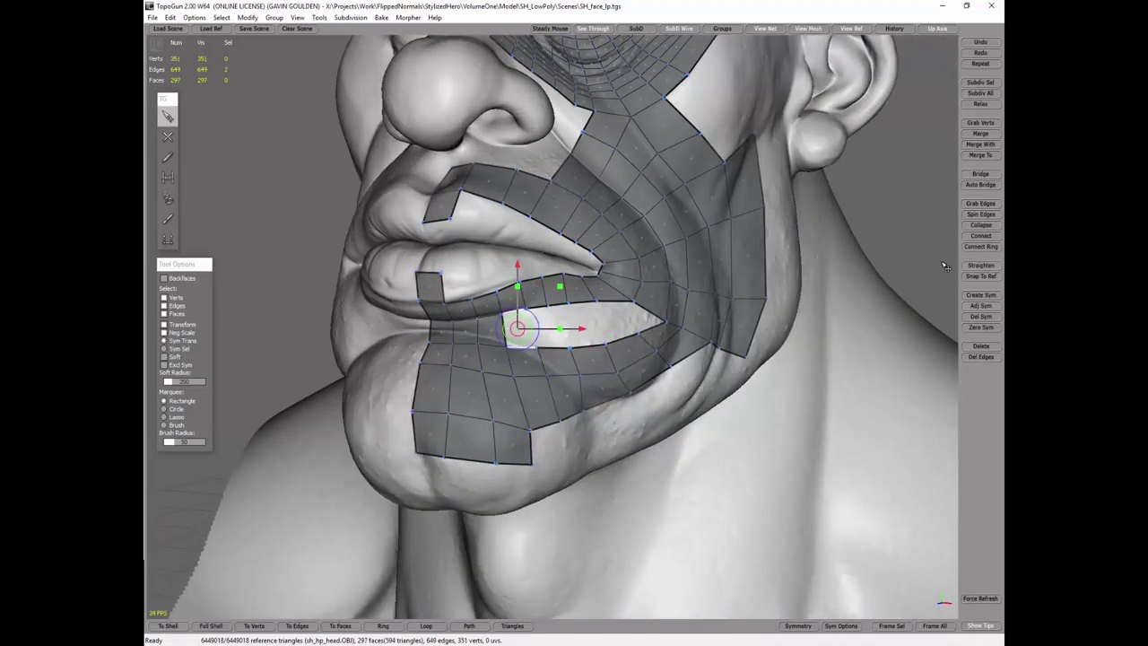
# Step: Fill the lower-lip opening, add an edge loop across it, and close the lip-corner gap
pyautogui.click(980, 184)
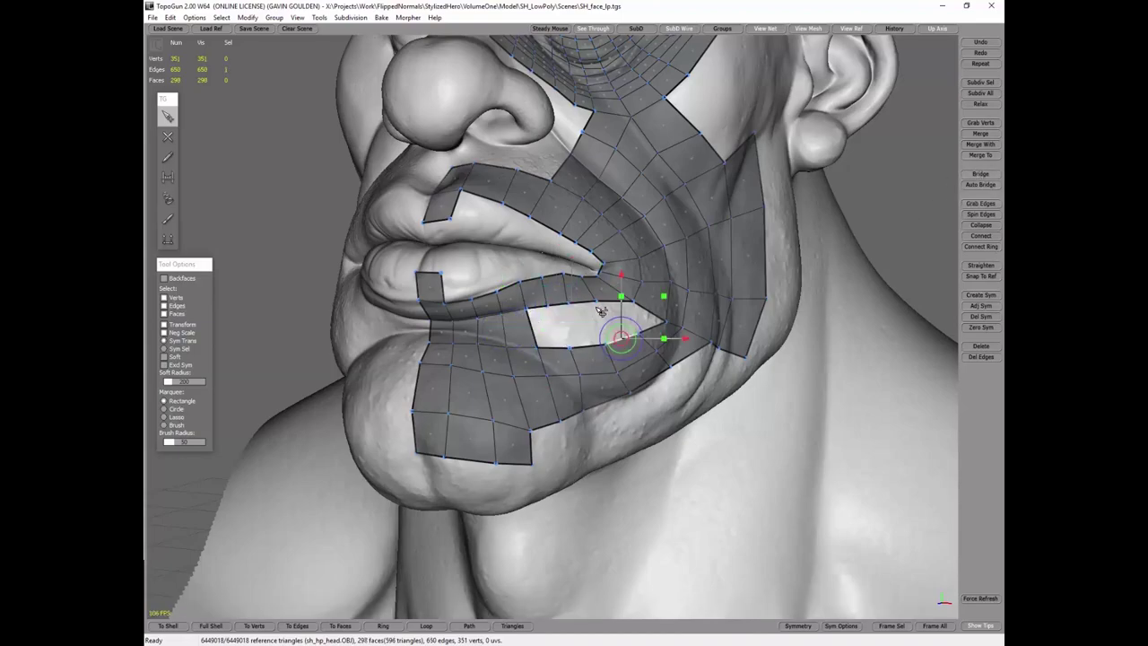
pyautogui.click(980, 184)
pyautogui.click(980, 184)
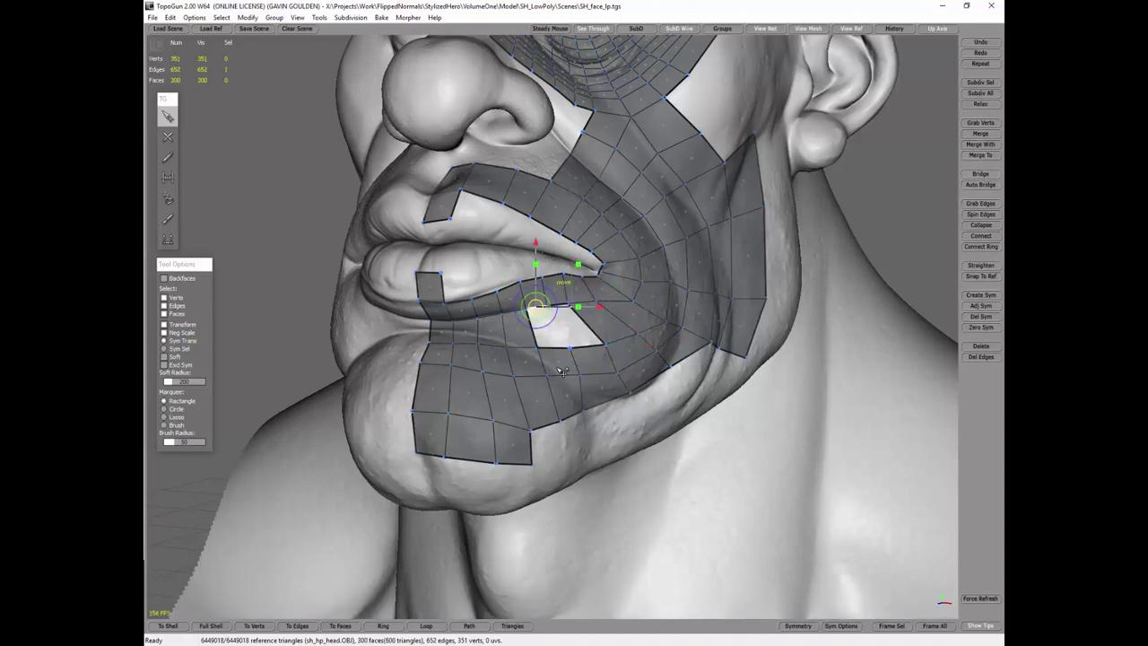
pyautogui.hotkey('ctrl', 'z')
pyautogui.click(970, 187)
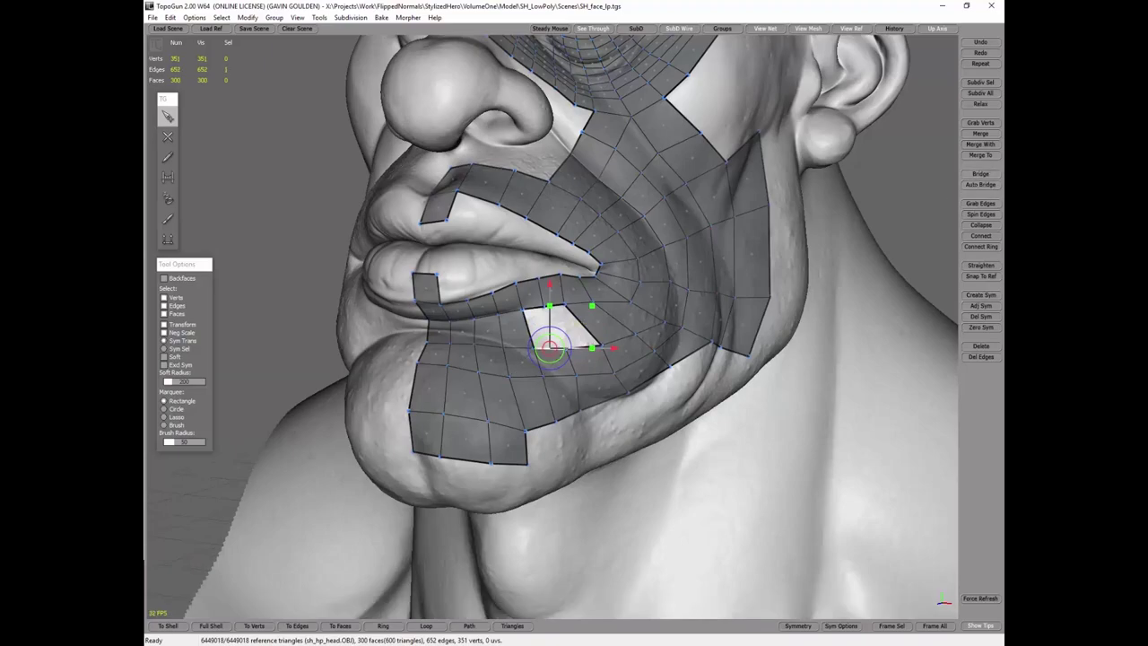
pyautogui.click(539, 315)
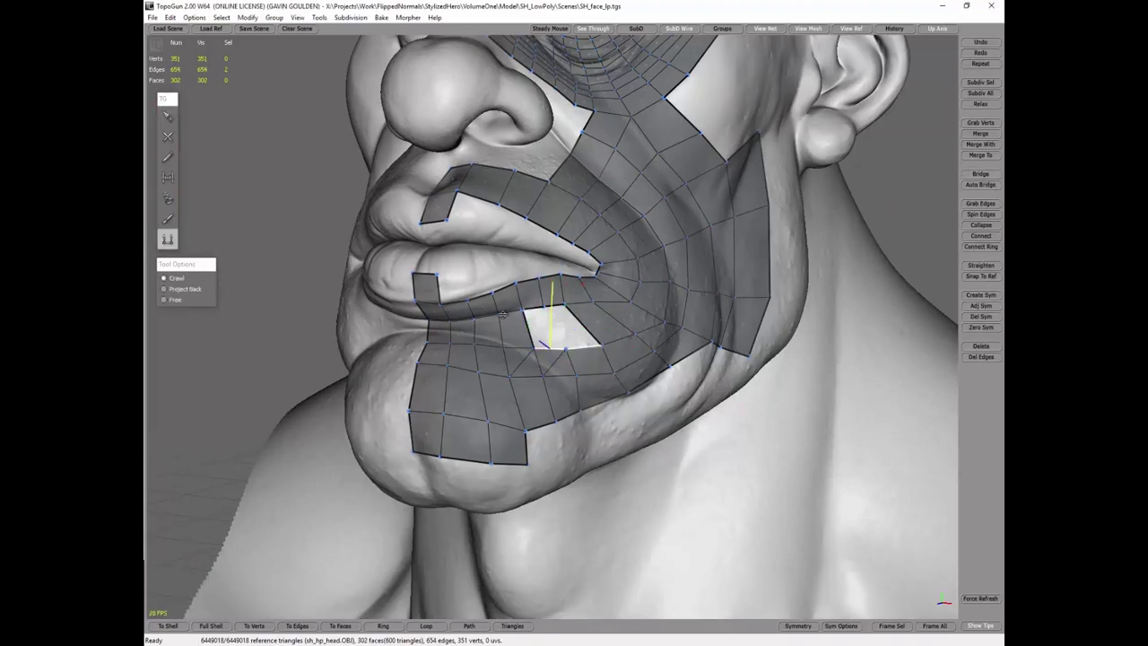
pyautogui.click(165, 119)
pyautogui.scroll(3, 568, 312)
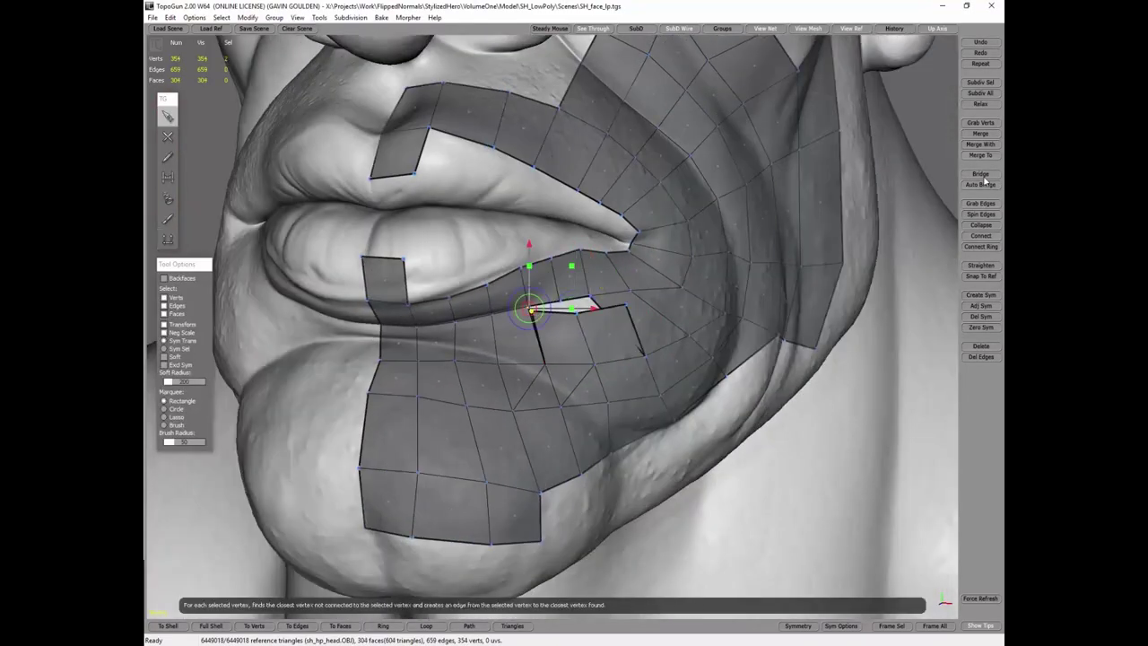
pyautogui.click(980, 133)
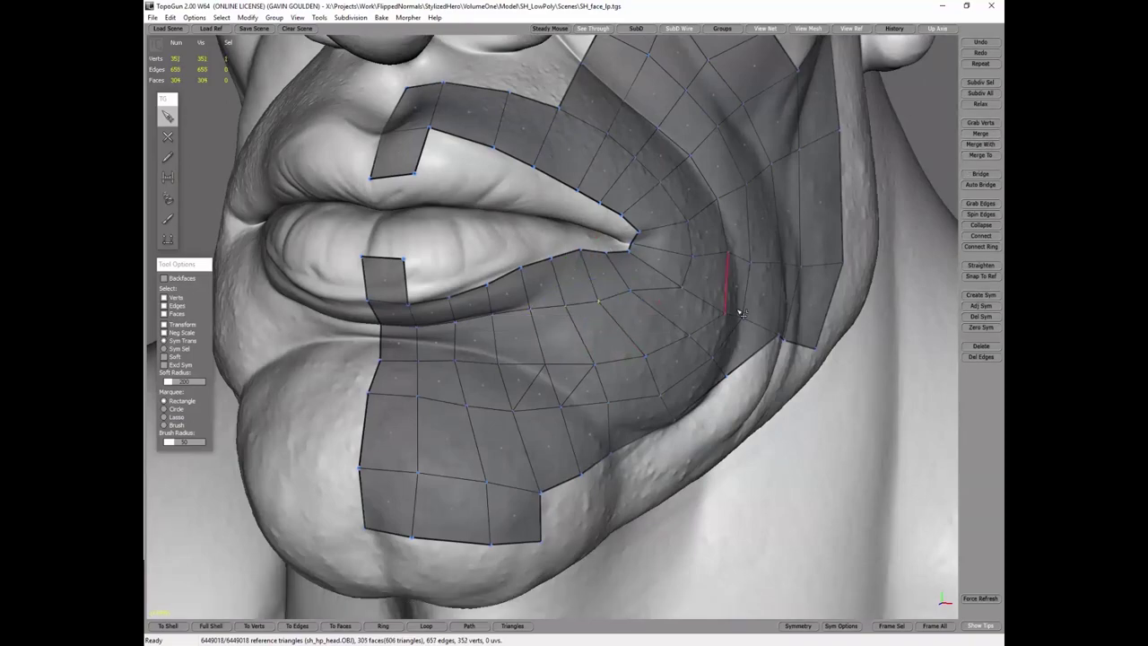
# Step: Add an edge ring through an edge near the lip corner
pyautogui.keyDown('alt'); pyautogui.moveTo(559, 380); pyautogui.dragTo(366, 308); pyautogui.keyUp('alt')
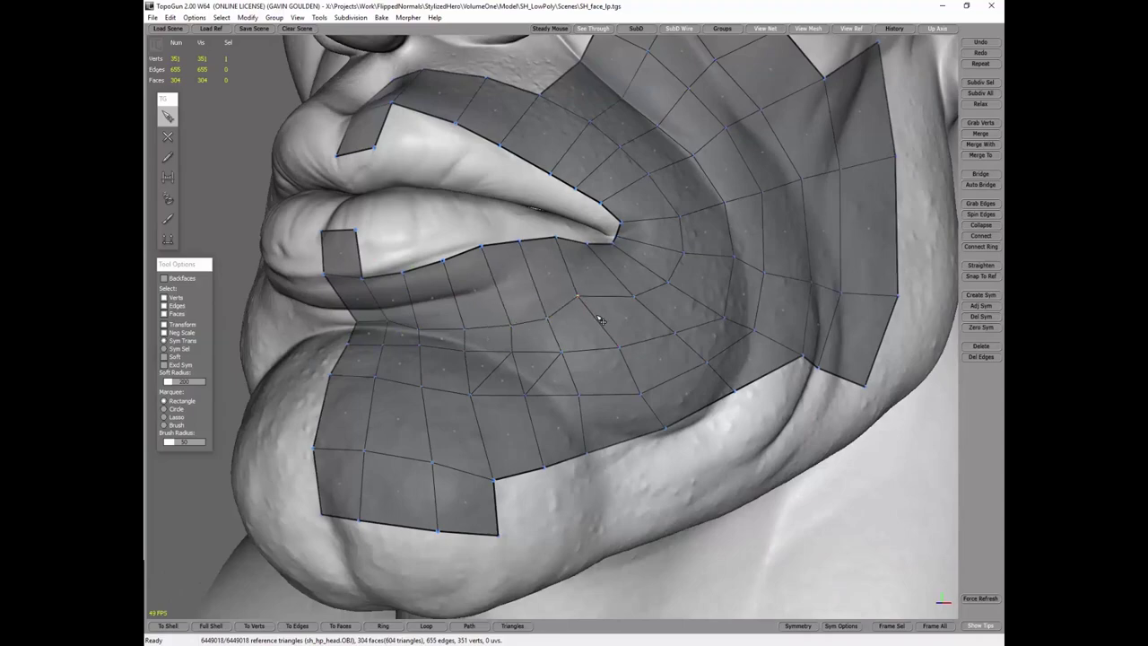
pyautogui.click(650, 244)
pyautogui.click(980, 246)
pyautogui.keyDown('alt'); pyautogui.moveTo(980, 245); pyautogui.dragTo(536, 355); pyautogui.keyUp('alt')
# Step: Extrude a strip along the jawline, merge its end vertices, and adjust the lower jaw border
pyautogui.doubleClick(587, 389)
pyautogui.keyDown('alt'); pyautogui.moveTo(588, 390); pyautogui.dragTo(615, 377); pyautogui.keyUp('alt')
pyautogui.press('e')
pyautogui.moveTo(538, 456); pyautogui.dragTo(215, 148)
pyautogui.press('q')
pyautogui.click(520, 438)
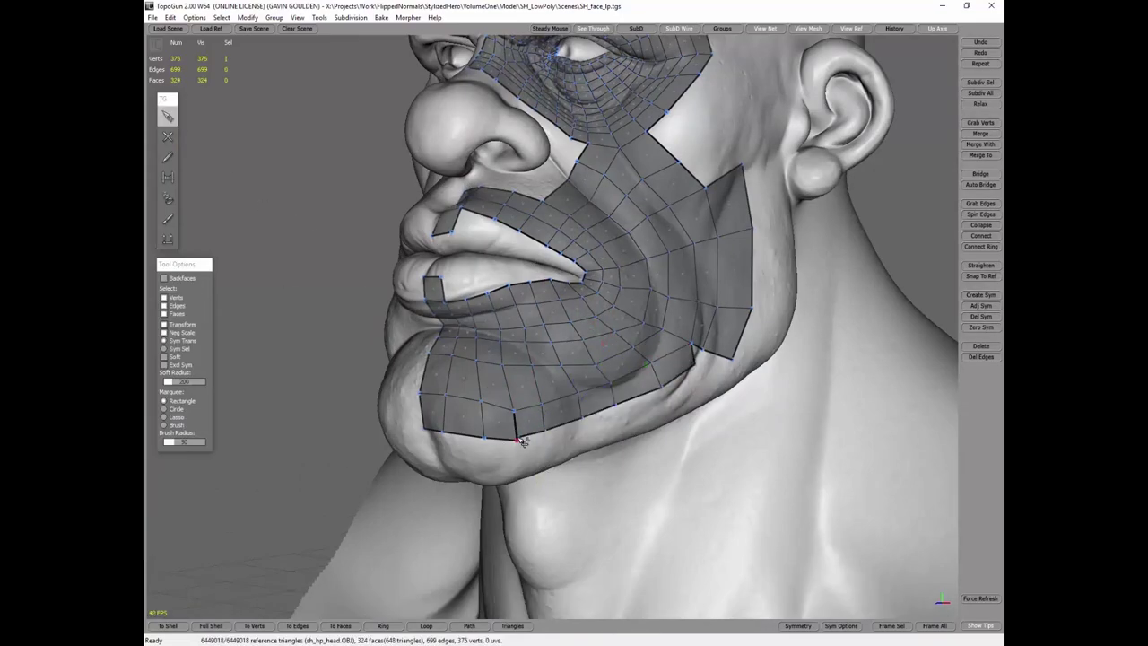
pyautogui.click(980, 132)
pyautogui.click(717, 333)
pyautogui.keyDown('alt'); pyautogui.moveTo(980, 132); pyautogui.dragTo(579, 389); pyautogui.keyUp('alt')
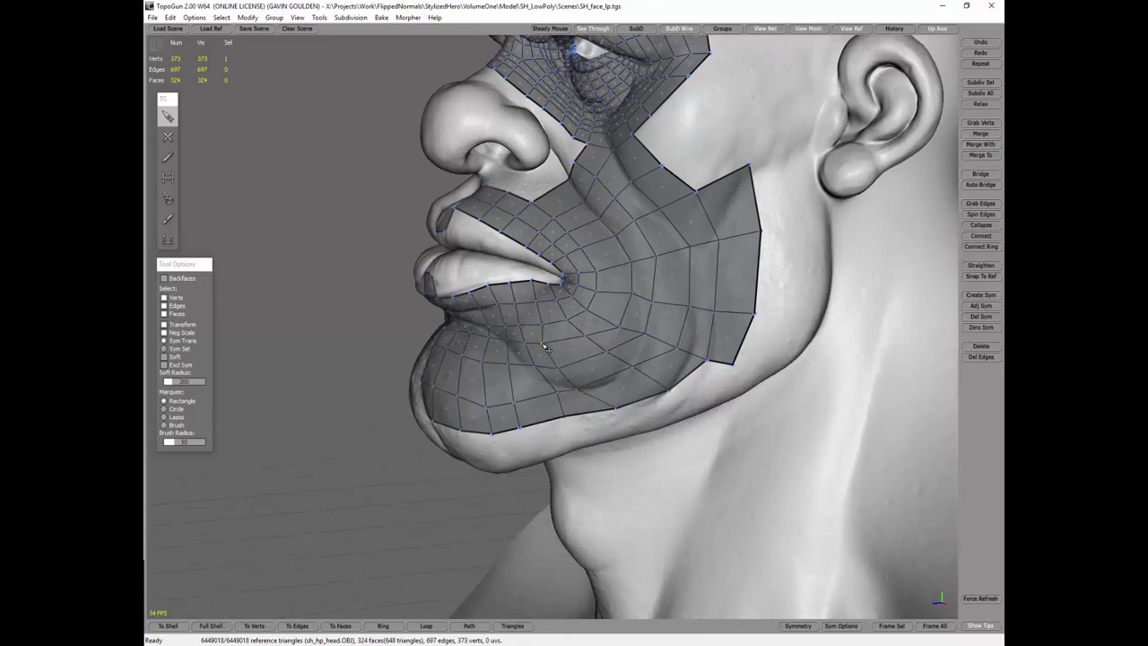
pyautogui.moveTo(628, 423)
pyautogui.mouseDown()
pyautogui.moveTo(648, 379)
pyautogui.moveTo(636, 402)
pyautogui.moveTo(623, 383)
pyautogui.moveTo(636, 410)
pyautogui.mouseUp()
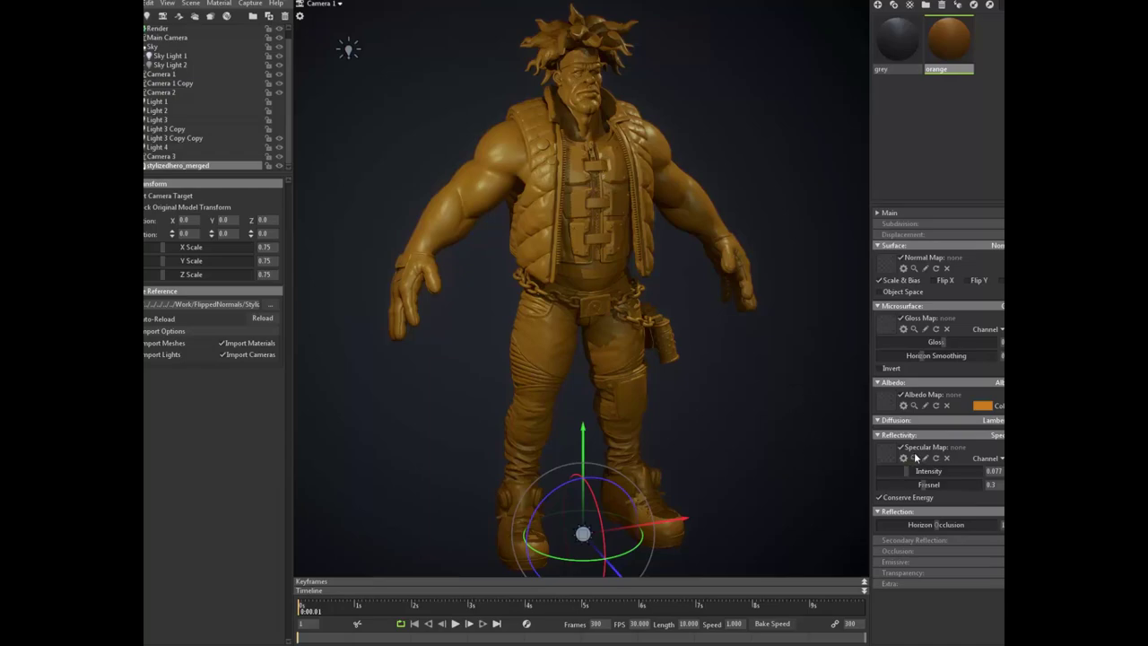
# Step: Reduce the orange material's specular intensity to 0.116 and lower its gloss, then deselect the hero
pyautogui.moveTo(924, 470); pyautogui.dragTo(912, 471)
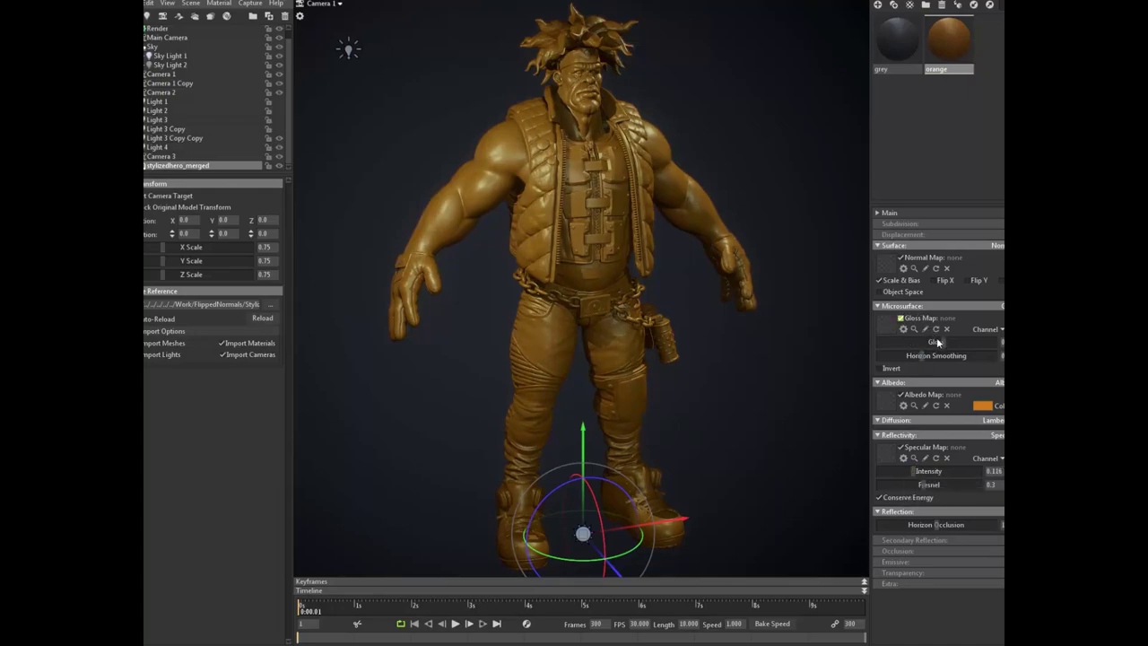
pyautogui.moveTo(937, 342); pyautogui.dragTo(926, 342)
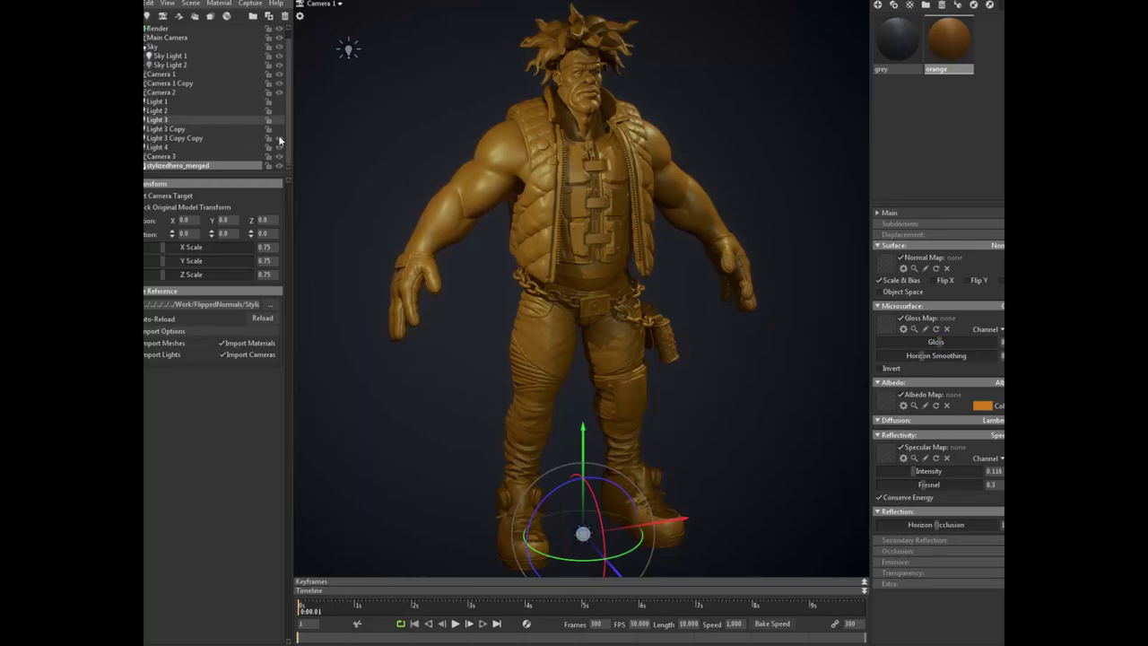
pyautogui.click(330, 121)
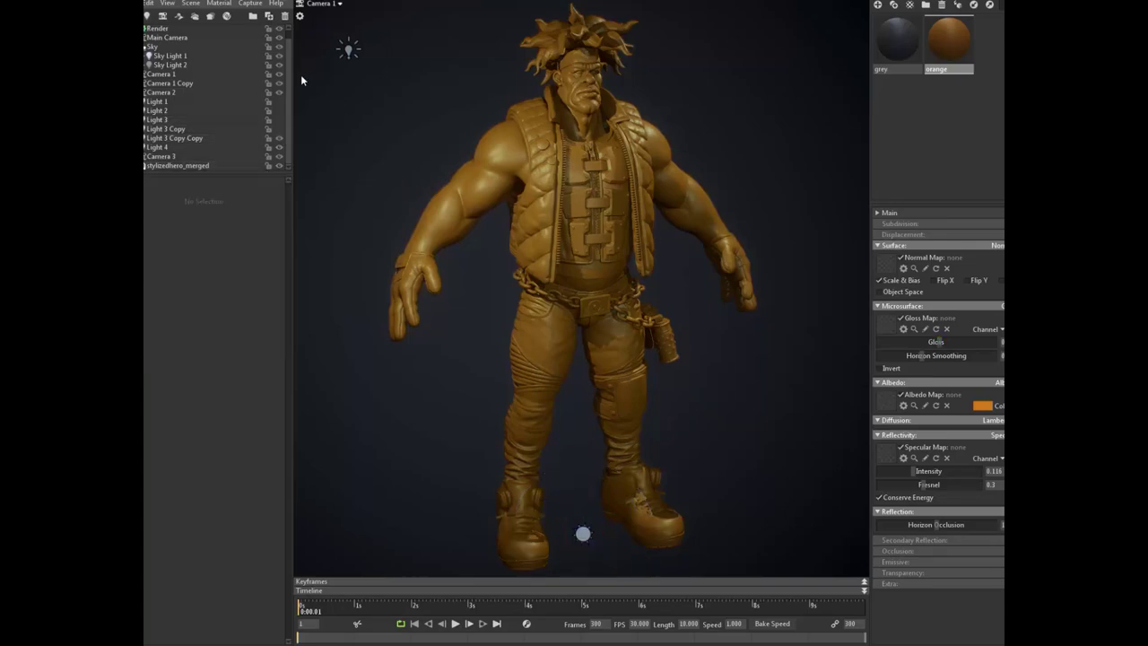
pyautogui.scroll(1, 171, 36)
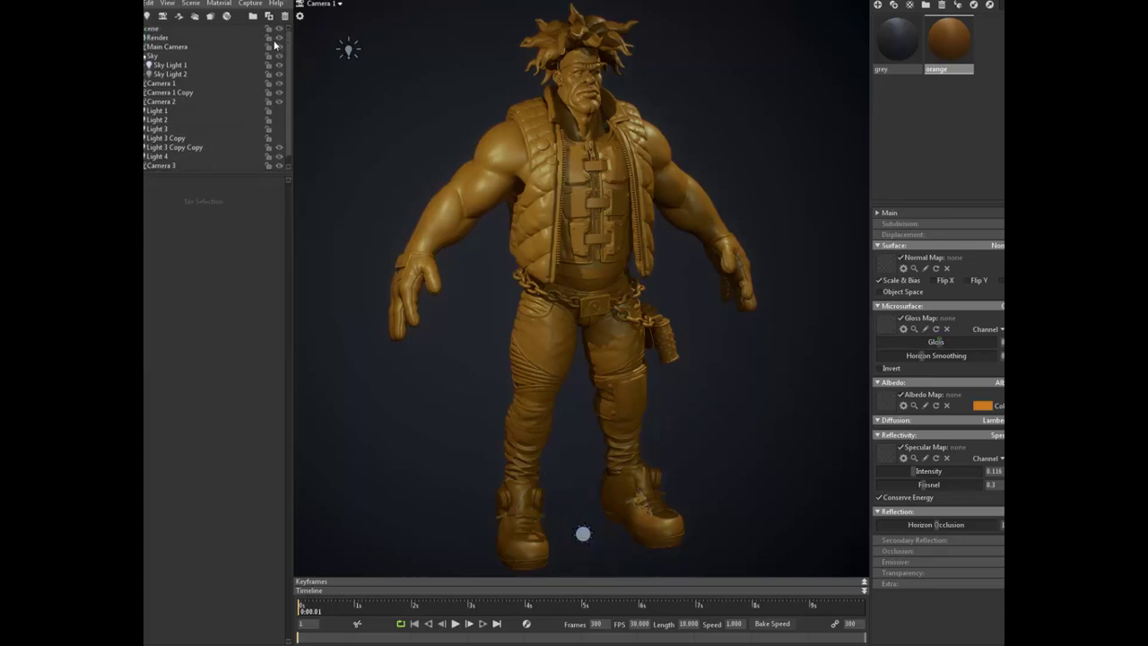
pyautogui.click(161, 36)
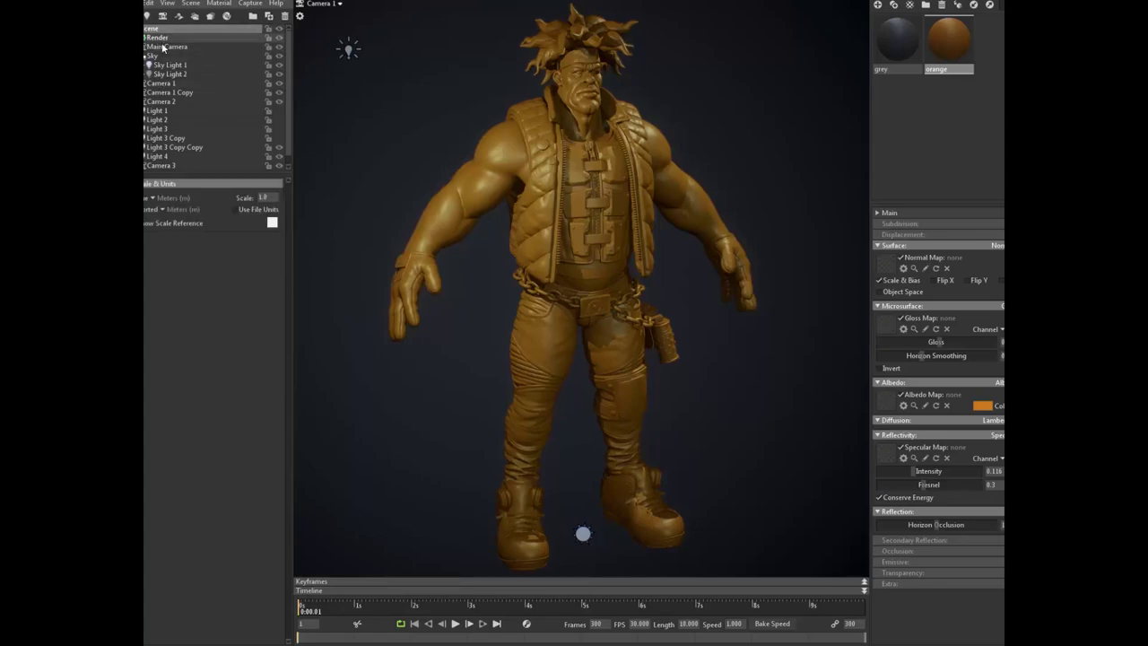
# Step: Select the Sky and browse its preset environments without changing them
pyautogui.click(161, 47)
pyautogui.click(156, 54)
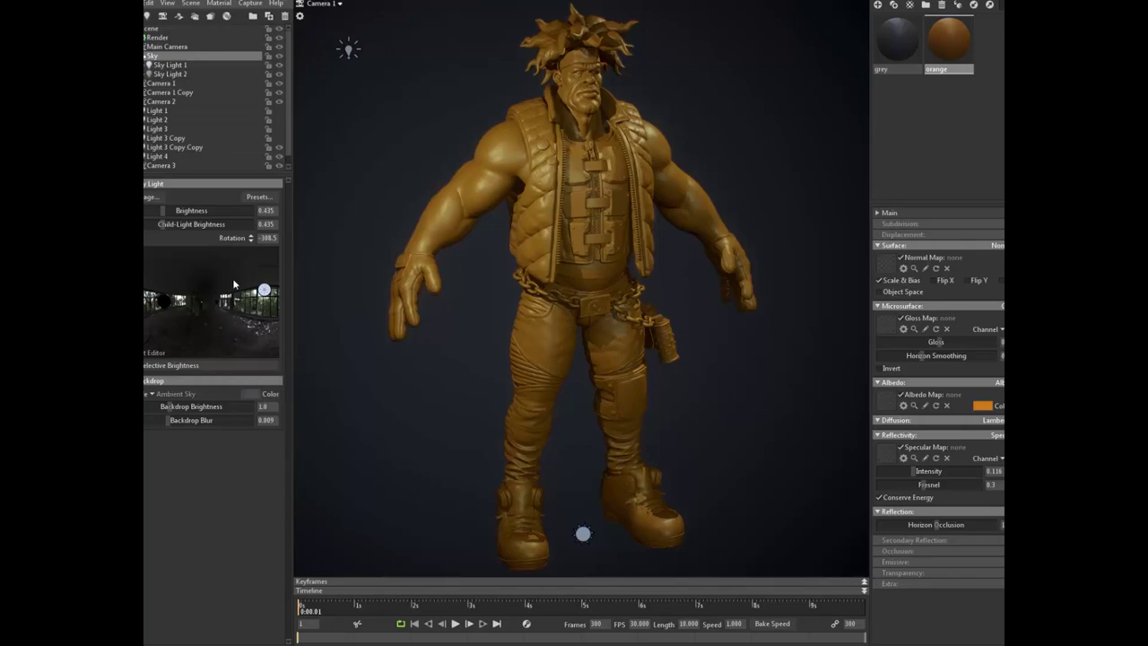
pyautogui.click(249, 197)
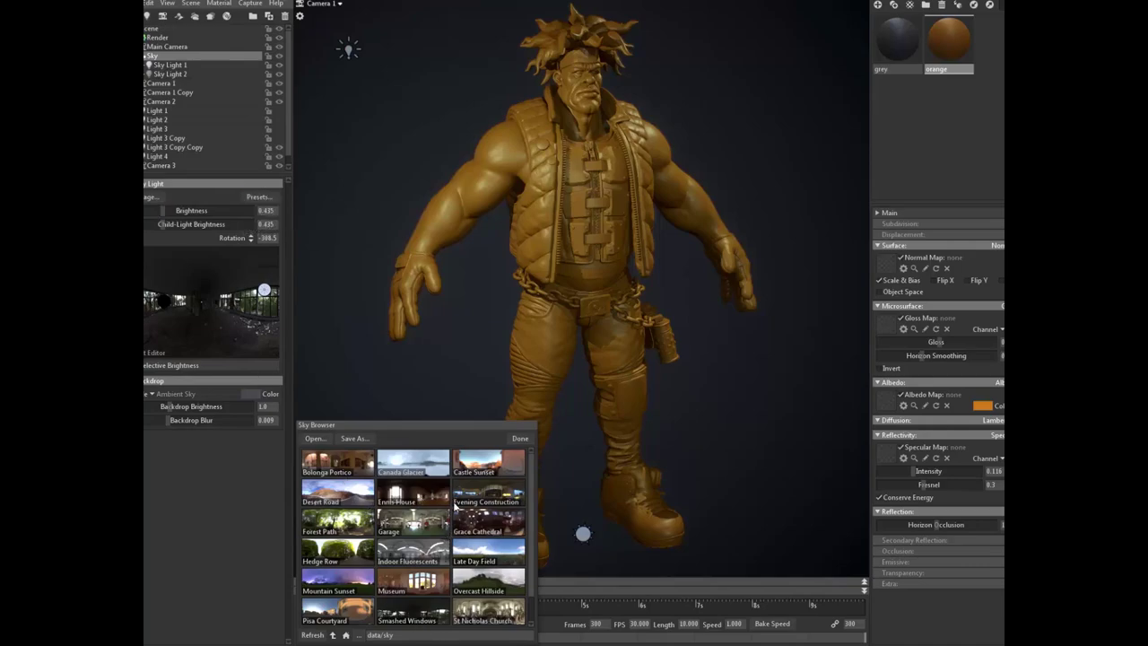
pyautogui.click(519, 438)
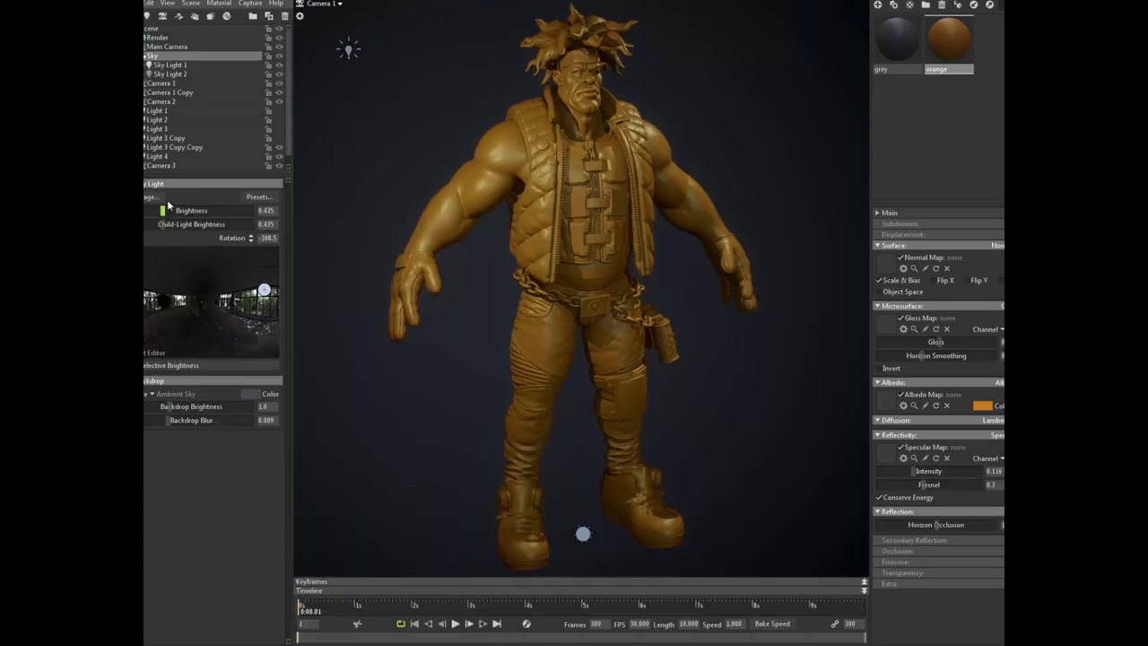
# Step: Lower the sky brightness to 0.39 and nudge the light position on the sky preview
pyautogui.moveTo(164, 213)
pyautogui.mouseDown()
pyautogui.moveTo(197, 211)
pyautogui.moveTo(162, 211)
pyautogui.mouseUp()
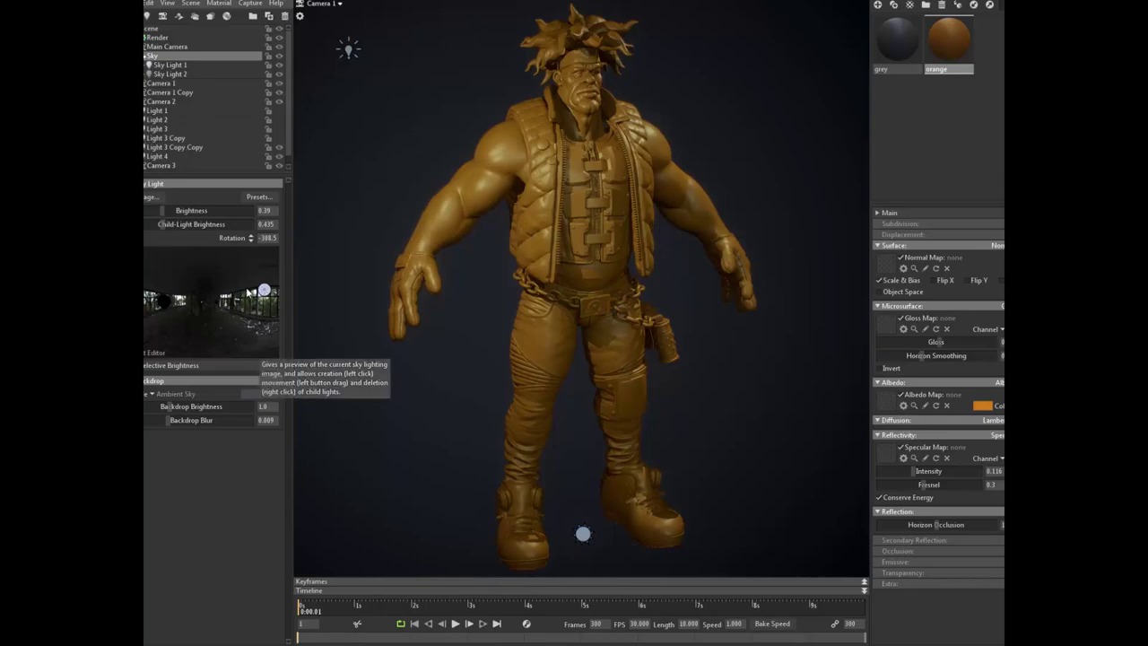
pyautogui.moveTo(262, 295); pyautogui.dragTo(265, 296)
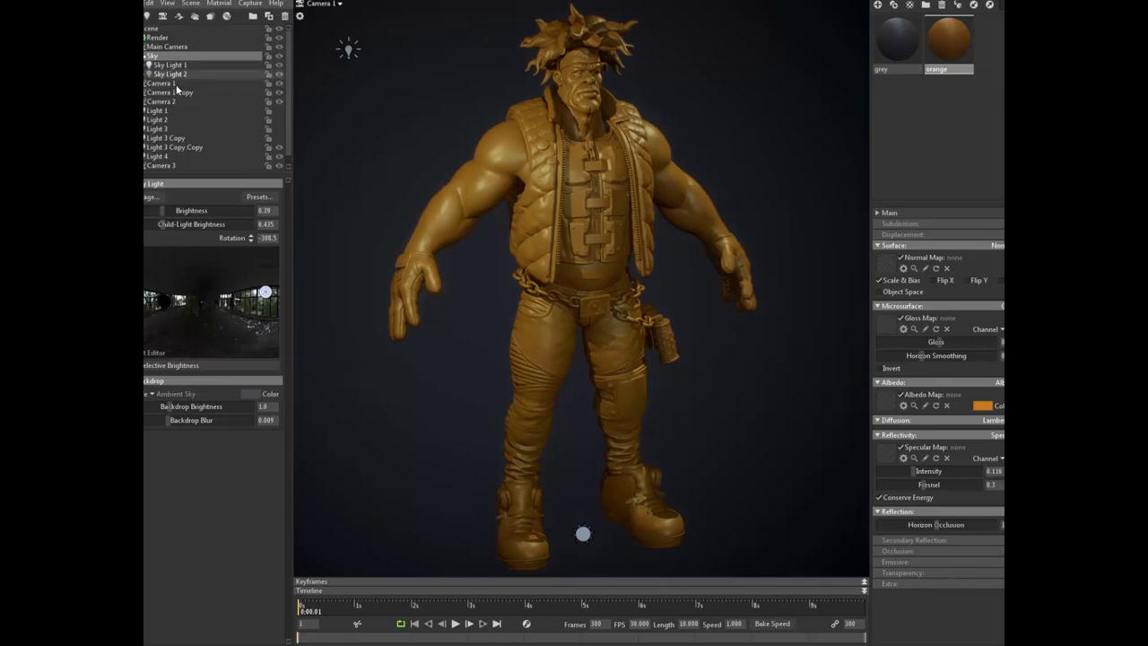
pyautogui.click(193, 5)
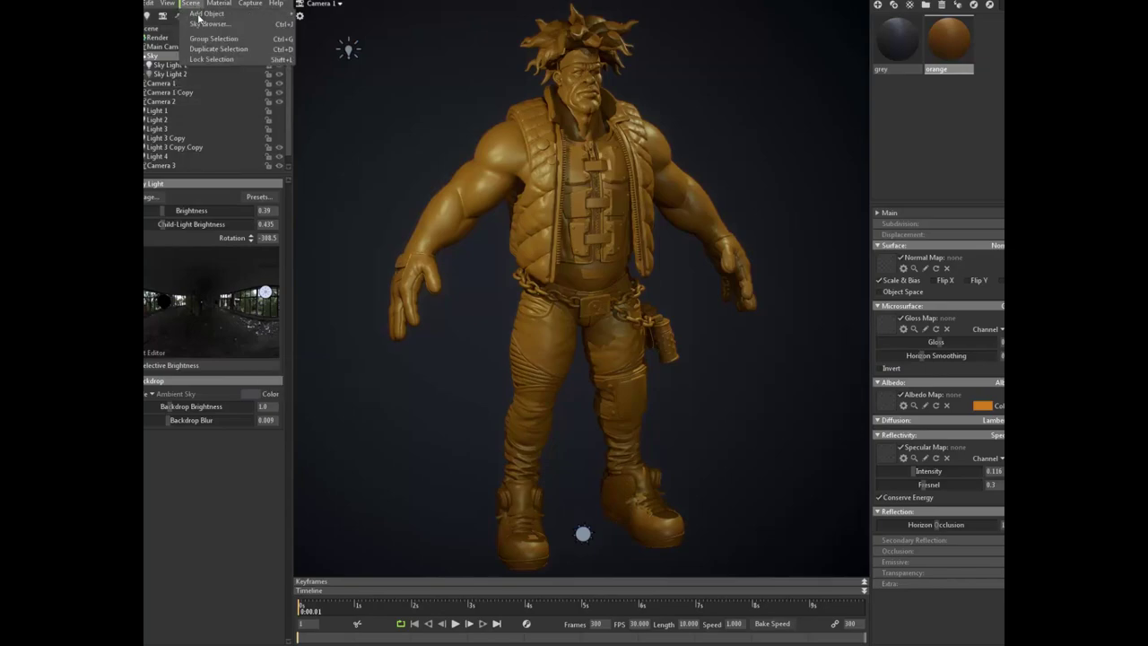
pyautogui.moveTo(199, 16)
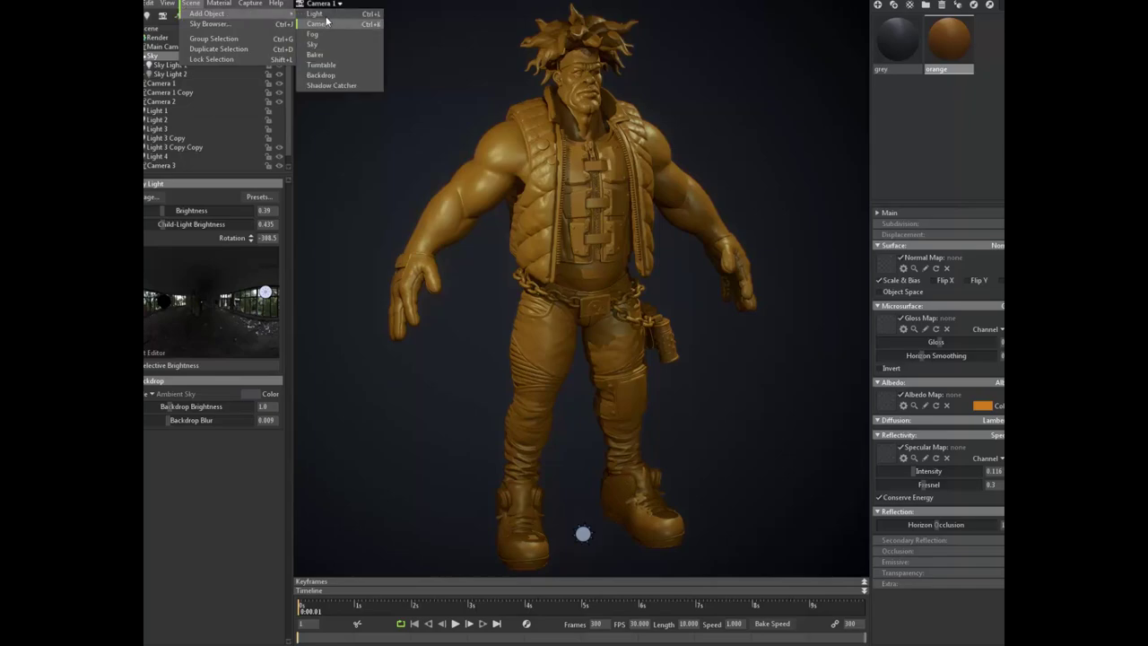
pyautogui.click(339, 197)
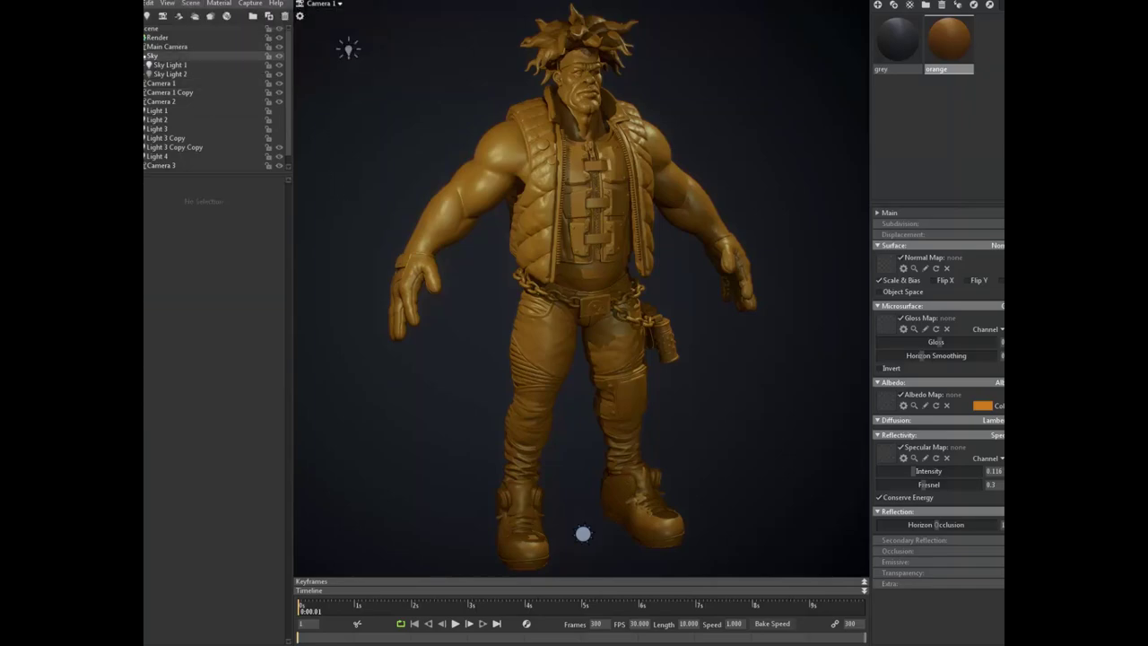
# Step: Paint red fold lines across the right boot top and near the right knee
pyautogui.click(339, 4)
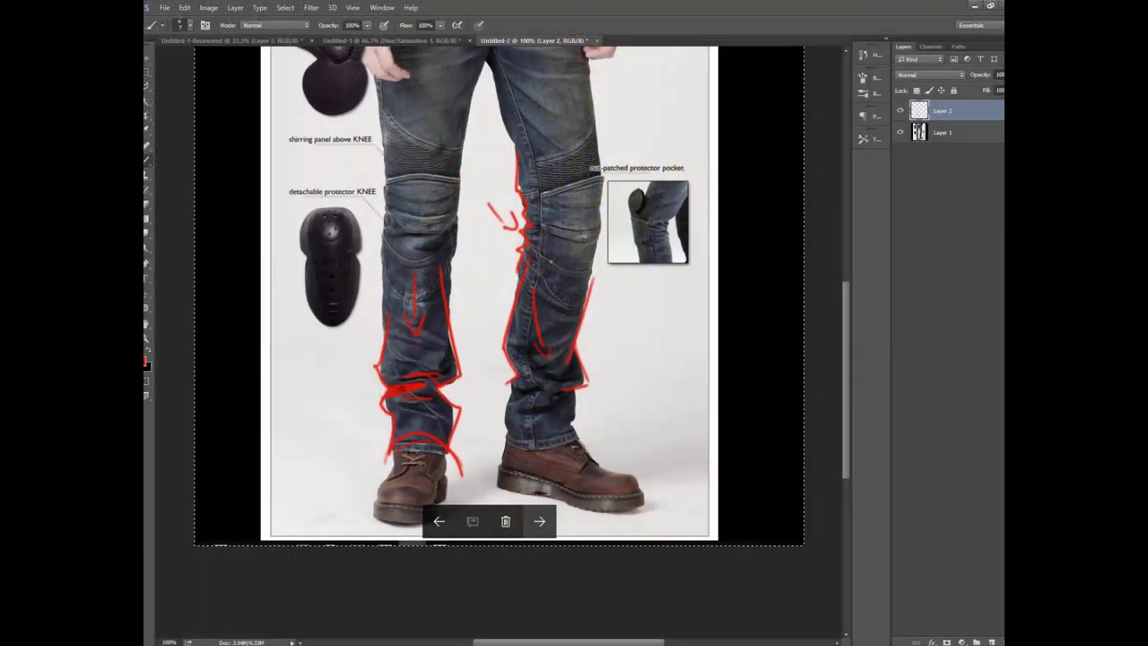
pyautogui.moveTo(507, 446); pyautogui.dragTo(615, 438)
pyautogui.moveTo(511, 378)
pyautogui.mouseDown()
pyautogui.moveTo(583, 386)
pyautogui.moveTo(538, 388)
pyautogui.mouseUp()
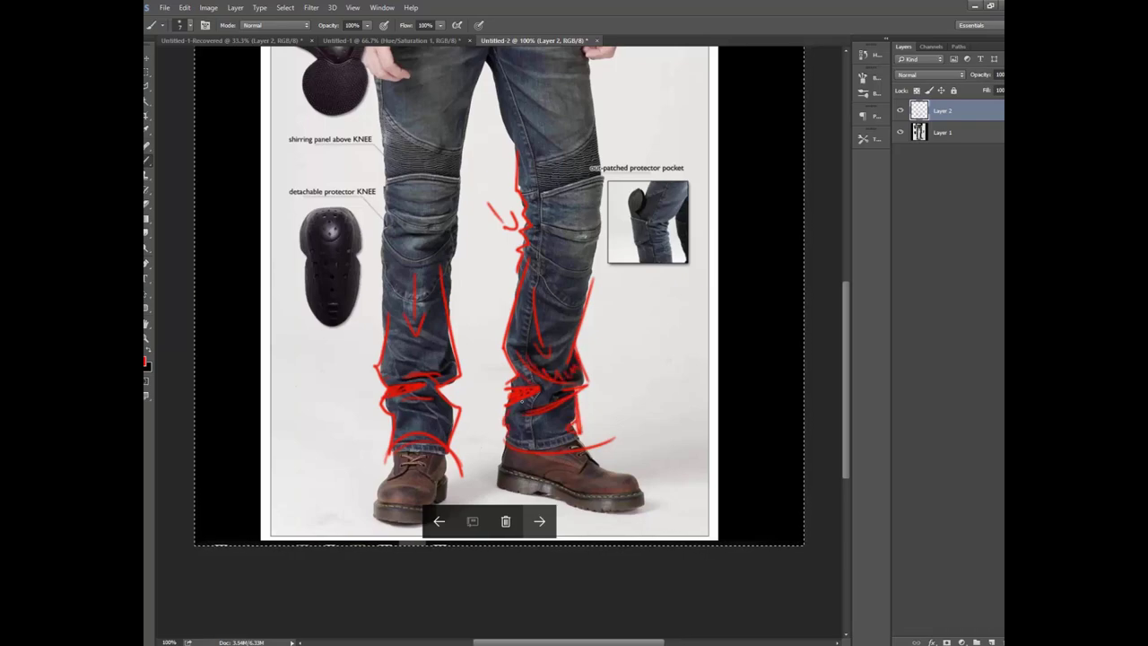
# Step: Sketch demo fold strokes beside the jeans, then undo them
pyautogui.moveTo(288, 334); pyautogui.dragTo(290, 475)
pyautogui.moveTo(346, 327); pyautogui.dragTo(359, 444)
pyautogui.moveTo(287, 386); pyautogui.dragTo(368, 448)
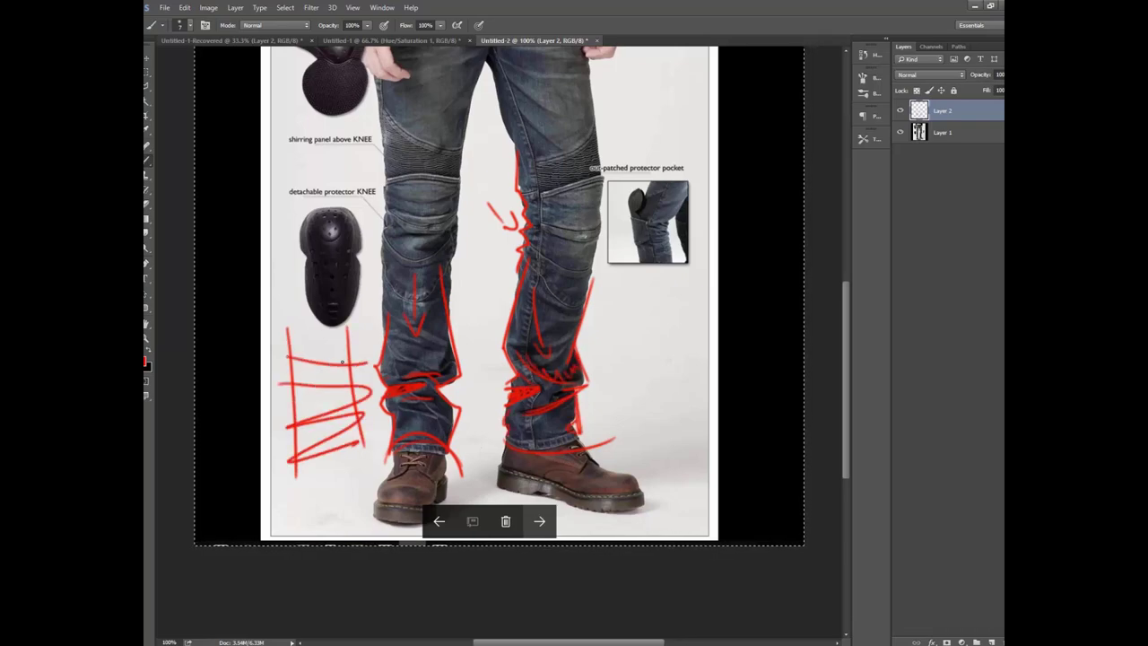
pyautogui.moveTo(285, 364); pyautogui.dragTo(369, 359)
pyautogui.moveTo(291, 377); pyautogui.dragTo(359, 340)
pyautogui.hotkey('ctrl', 'alt', 'z')
pyautogui.hotkey('ctrl', 'alt', 'z')
pyautogui.hotkey('ctrl', 'alt', 'z')
pyautogui.hotkey('ctrl', 'alt', 'z')
pyautogui.hotkey('ctrl', 'alt', 'z')
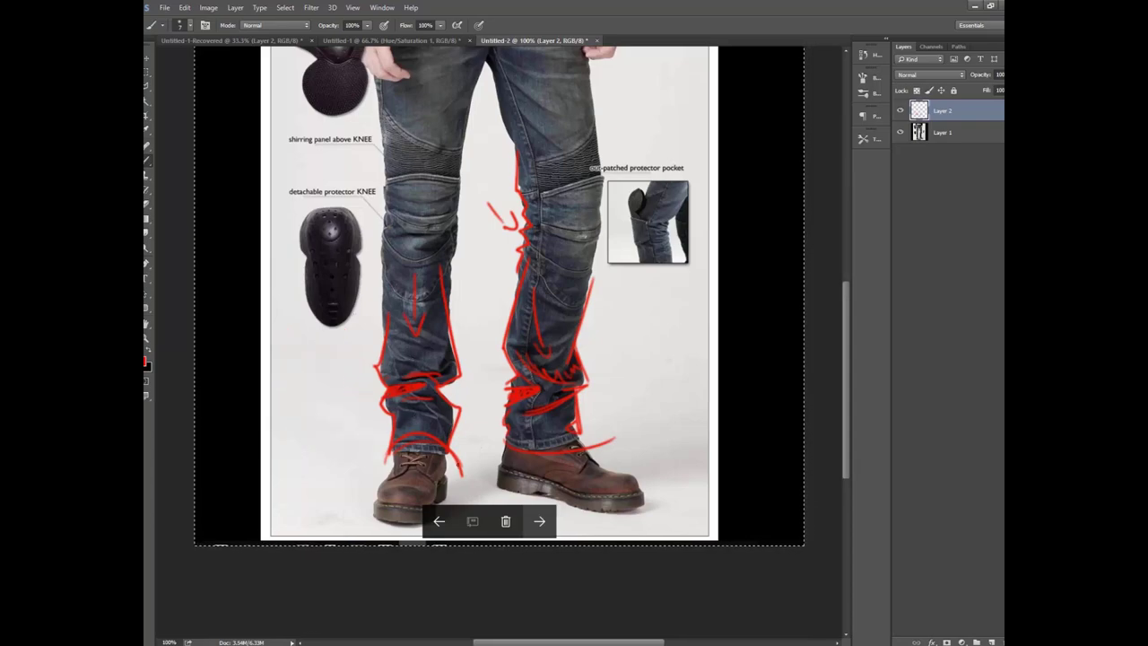
# Step: Add two thin vertical fold marks between the legs
pyautogui.moveTo(469, 350); pyautogui.dragTo(470, 417)
pyautogui.moveTo(499, 349); pyautogui.dragTo(497, 399)
pyautogui.scroll(4, 848, 371)
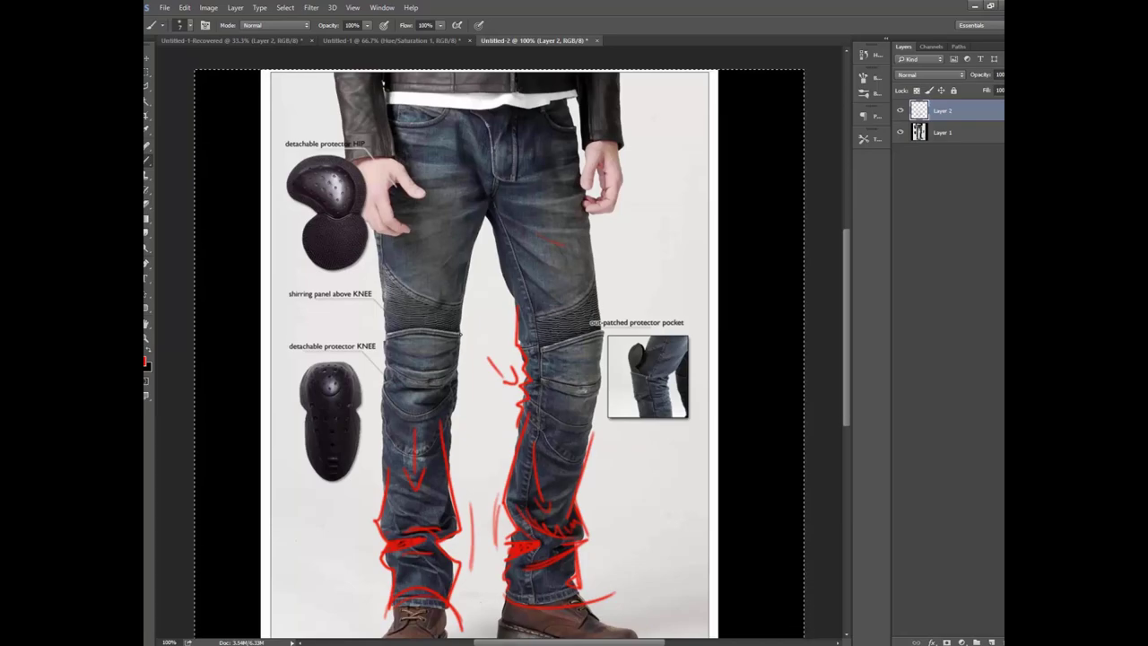
pyautogui.scroll(-2, 520, 358)
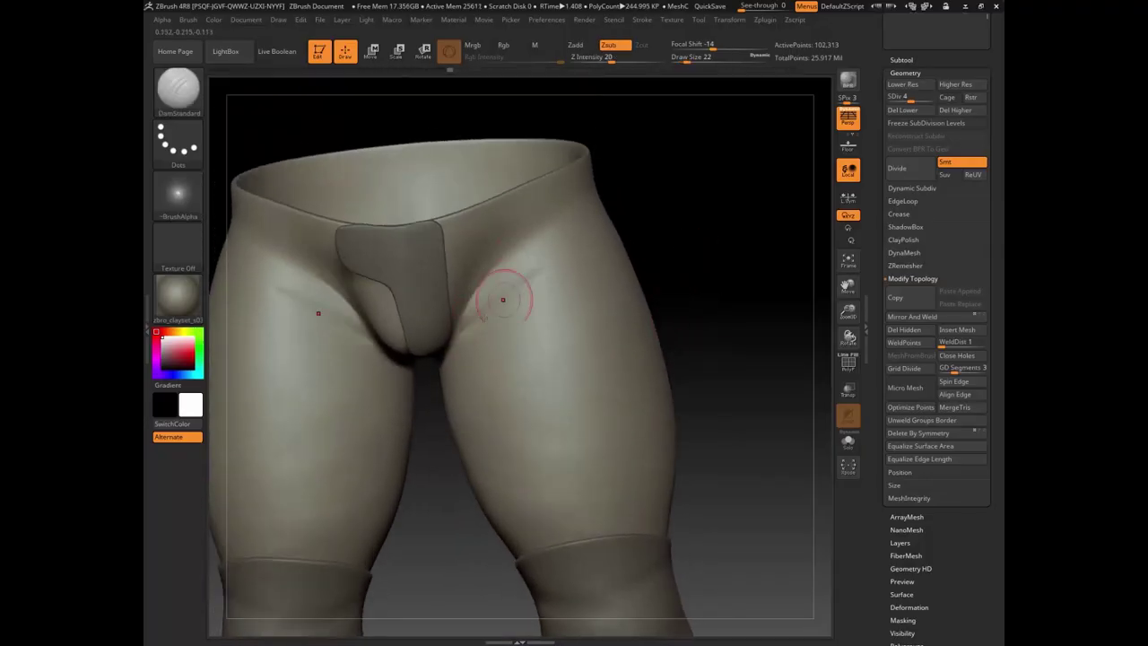
# Step: Carve creases on the thighs and lower leg with DamStandard and Standard, then smooth them
pyautogui.moveTo(502, 296)
pyautogui.mouseDown()
pyautogui.moveTo(551, 243)
pyautogui.moveTo(497, 407)
pyautogui.mouseUp()
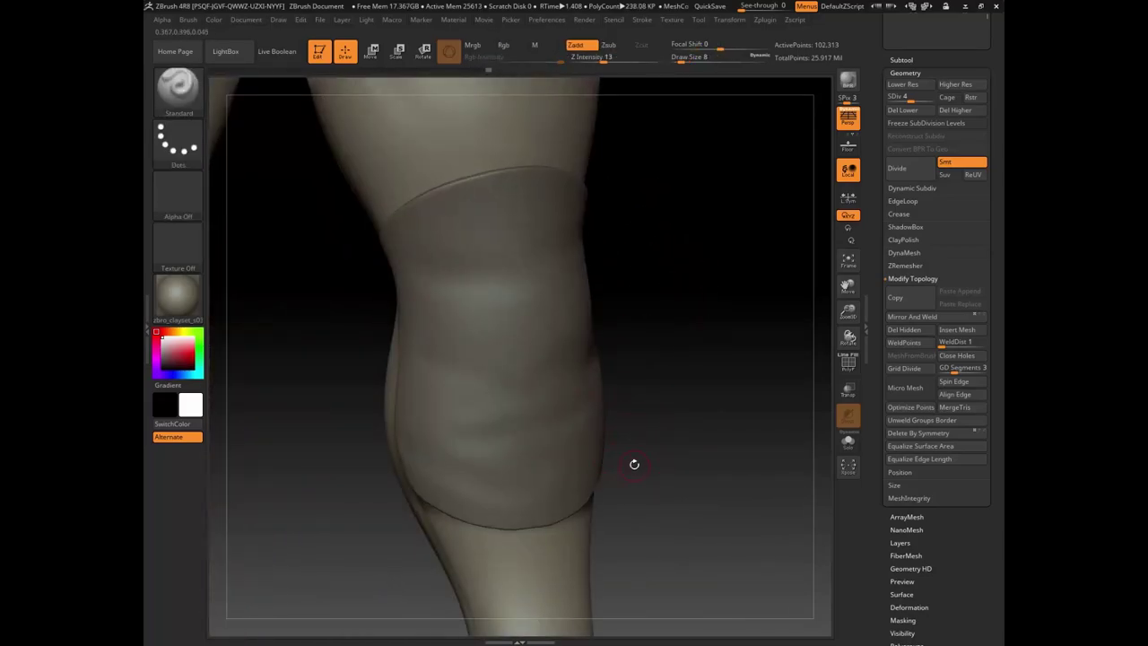
pyautogui.moveTo(633, 463); pyautogui.dragTo(439, 410)
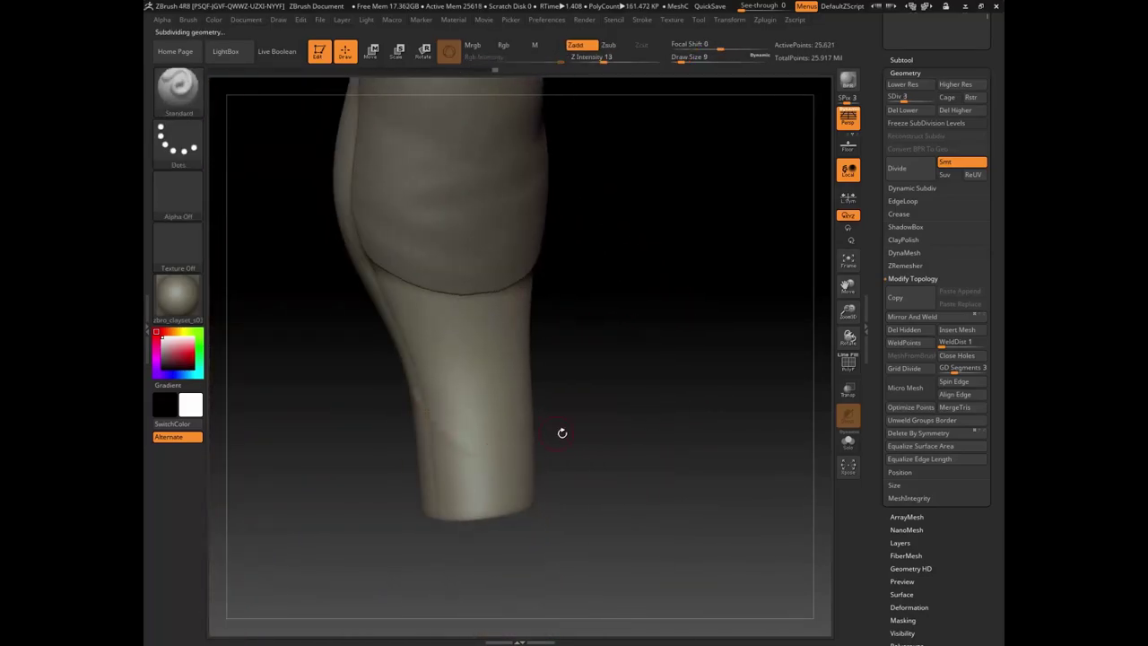
pyautogui.moveTo(562, 430)
pyautogui.mouseDown()
pyautogui.moveTo(583, 395)
pyautogui.moveTo(634, 405)
pyautogui.moveTo(604, 404)
pyautogui.mouseUp()
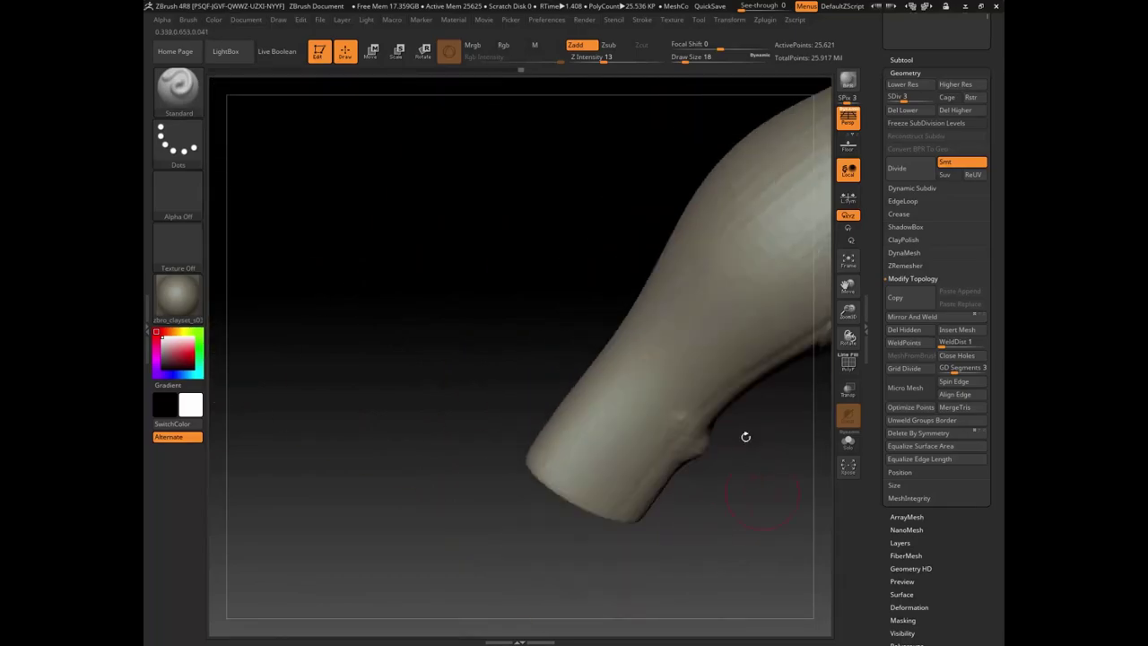
pyautogui.moveTo(745, 436)
pyautogui.mouseDown()
pyautogui.moveTo(530, 385)
pyautogui.moveTo(446, 474)
pyautogui.mouseUp()
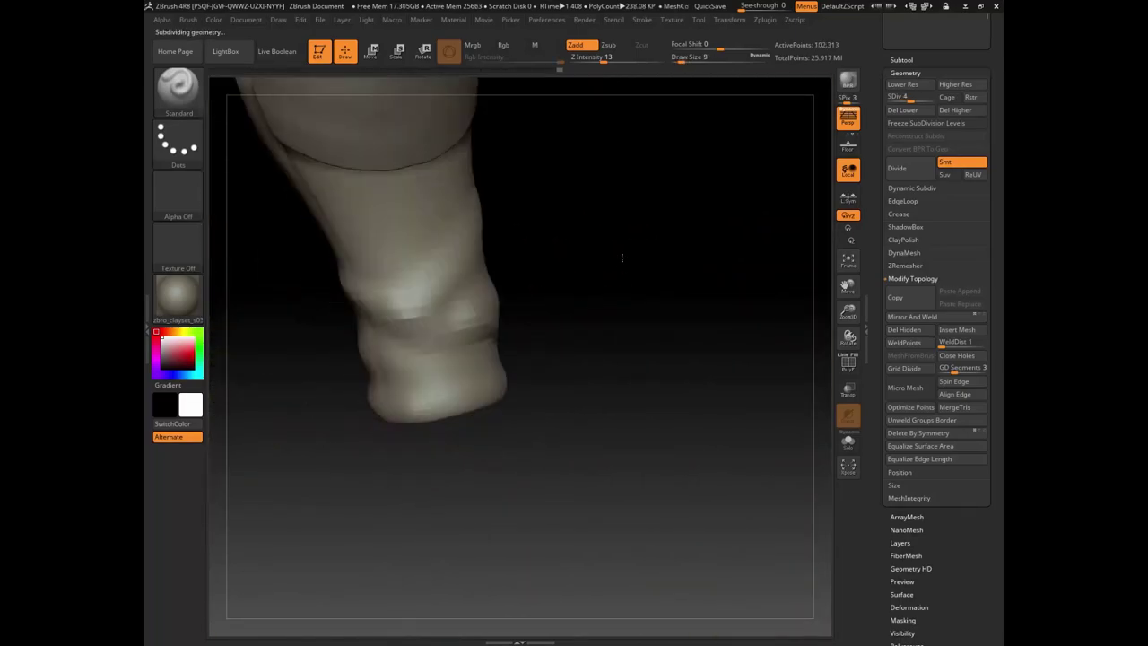
pyautogui.moveTo(622, 256); pyautogui.dragTo(507, 305)
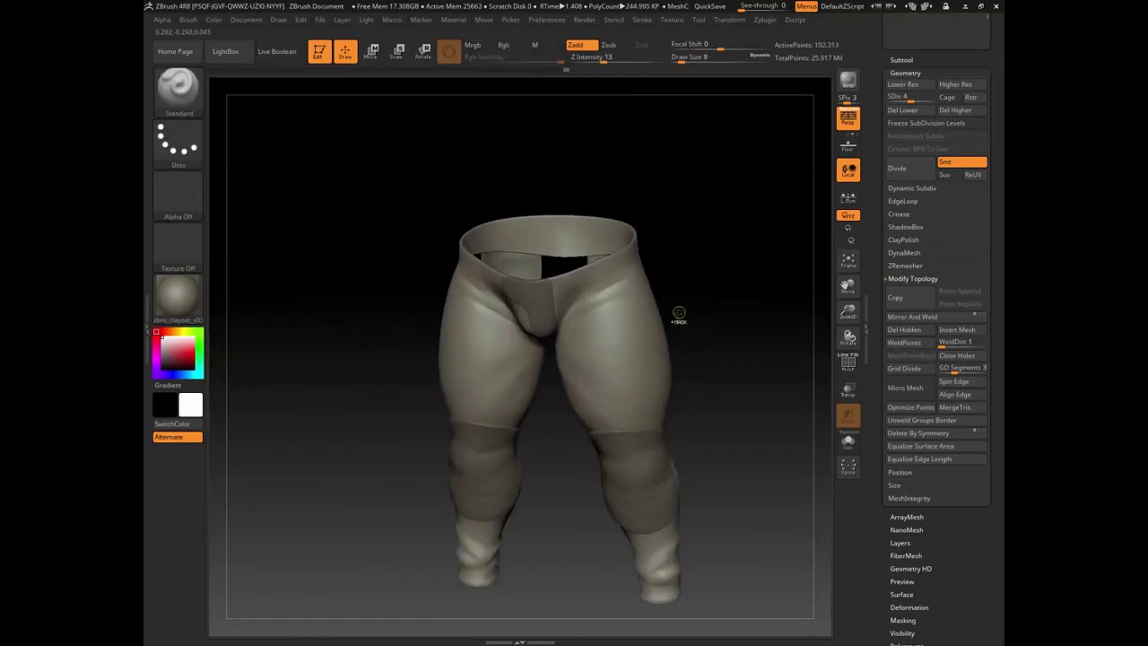
pyautogui.moveTo(679, 313)
pyautogui.mouseDown()
pyautogui.moveTo(610, 431)
pyautogui.moveTo(601, 321)
pyautogui.mouseUp()
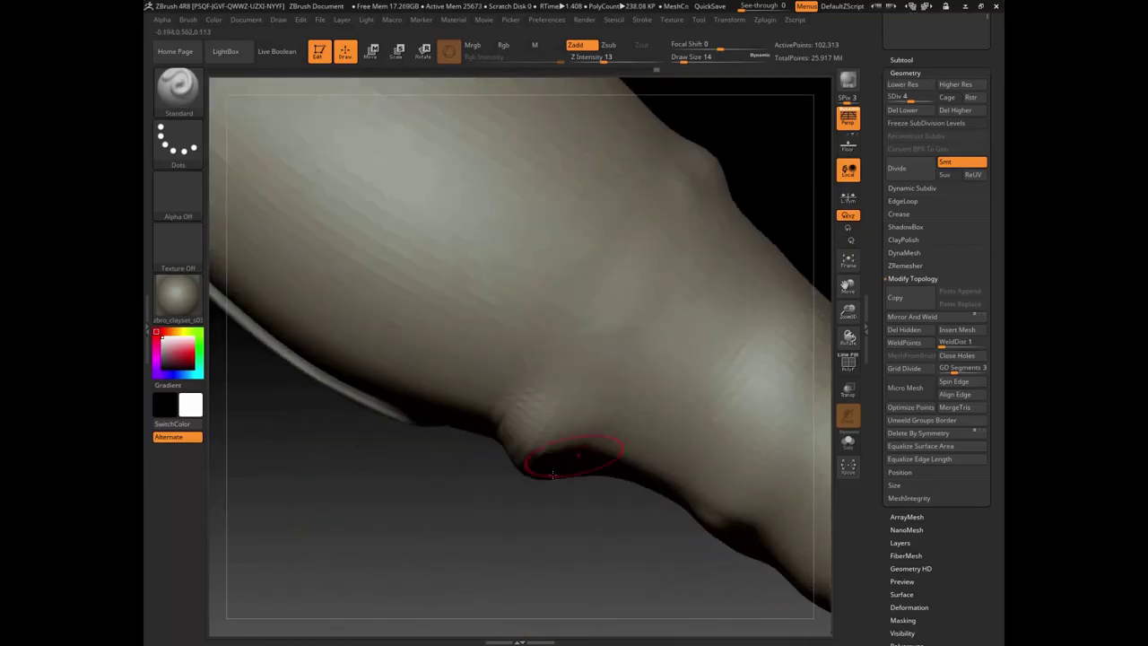
pyautogui.press('shift')
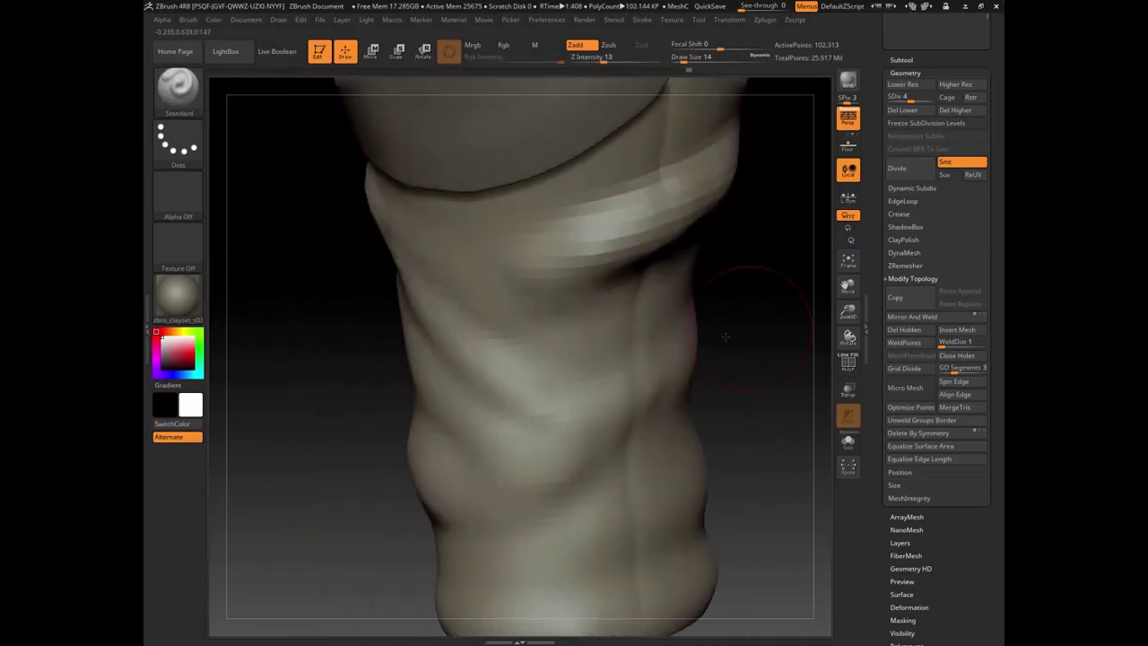